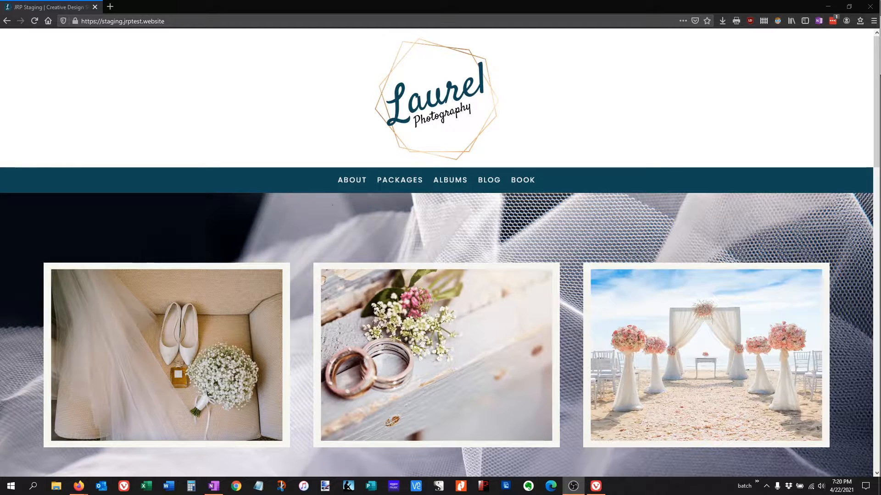
pyautogui.scroll(-4, 628, 316)
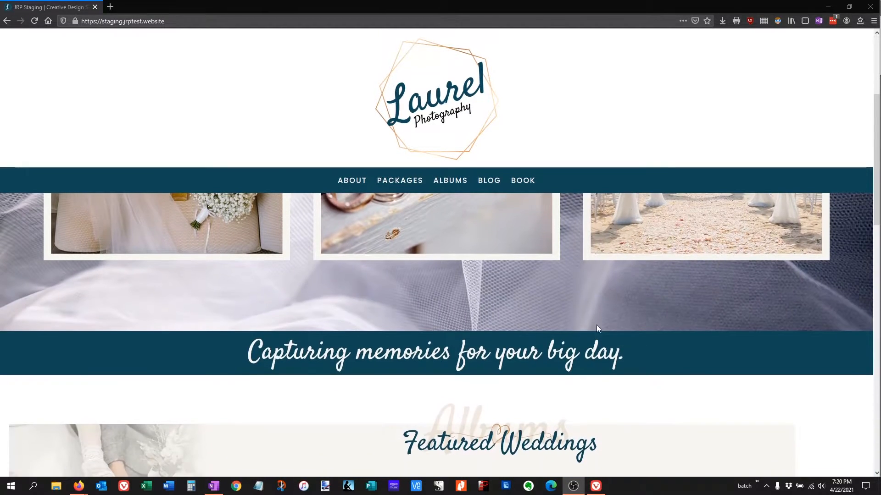
pyautogui.scroll(4, 650, 325)
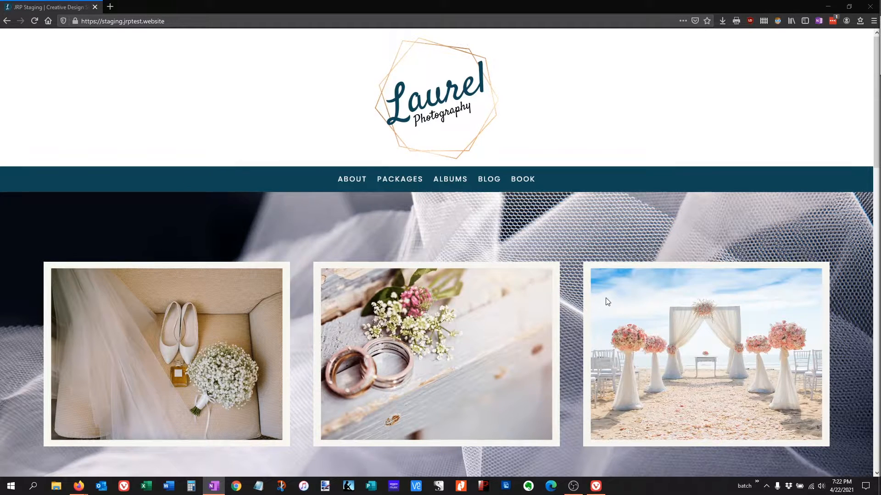
pyautogui.scroll(-4, 608, 301)
pyautogui.scroll(4, 607, 301)
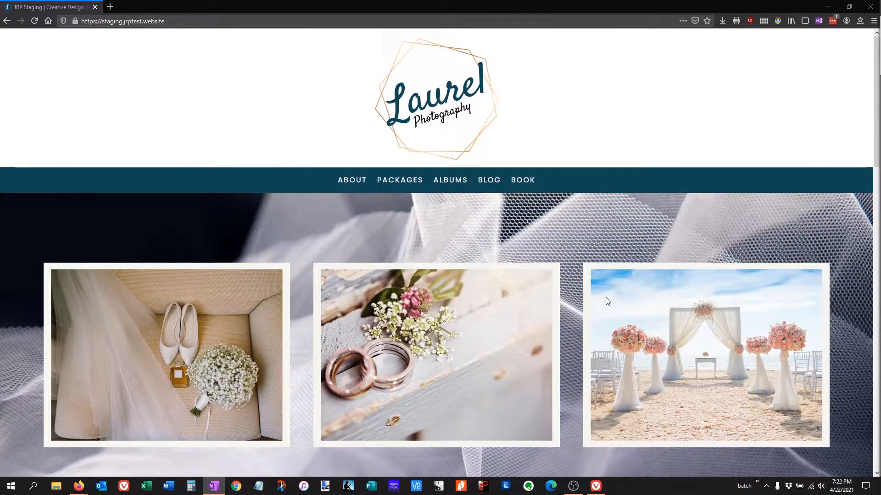
# - Switch to the WordPress dashboard and open the Home page from the list of pages in the Divi builder
pyautogui.click(826, 7)
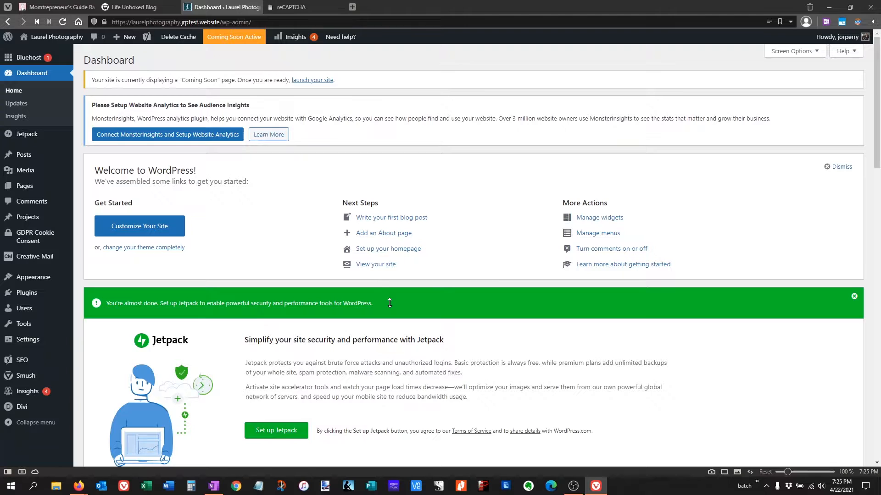
pyautogui.click(56, 188)
pyautogui.moveTo(134, 294)
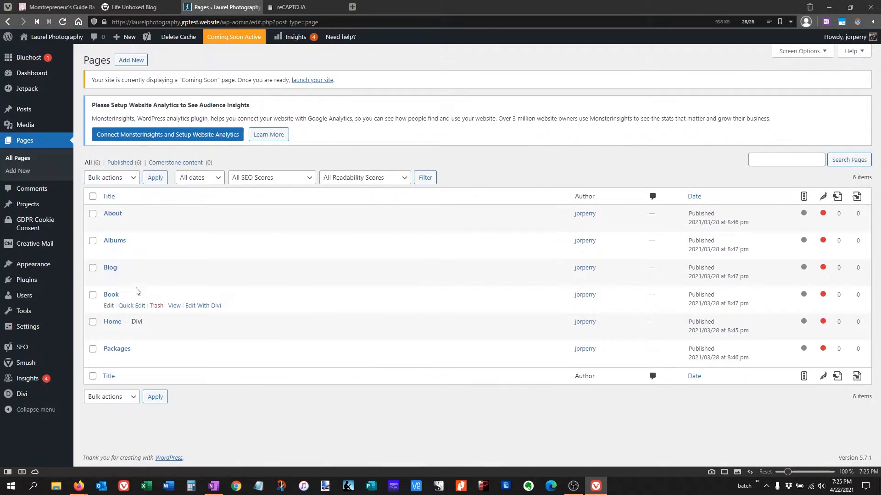
pyautogui.click(195, 337)
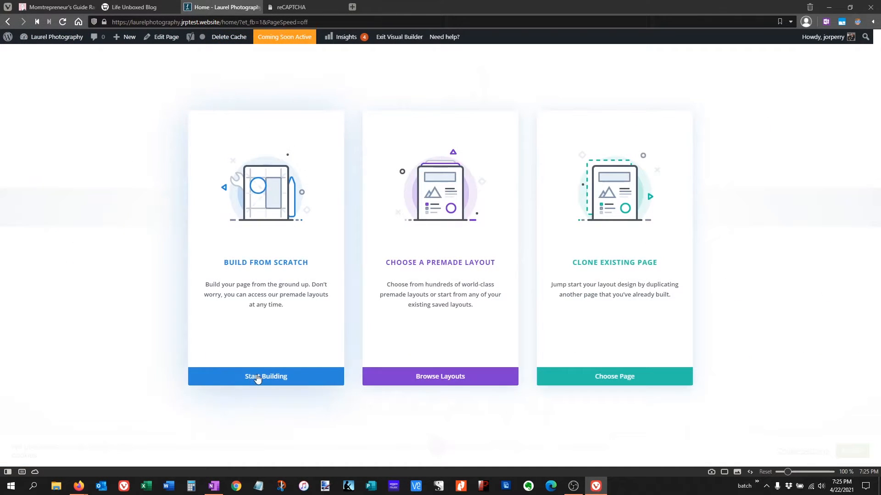
# - Start building the page from scratch and insert a row of three equal columns without adding a module
pyautogui.click(257, 376)
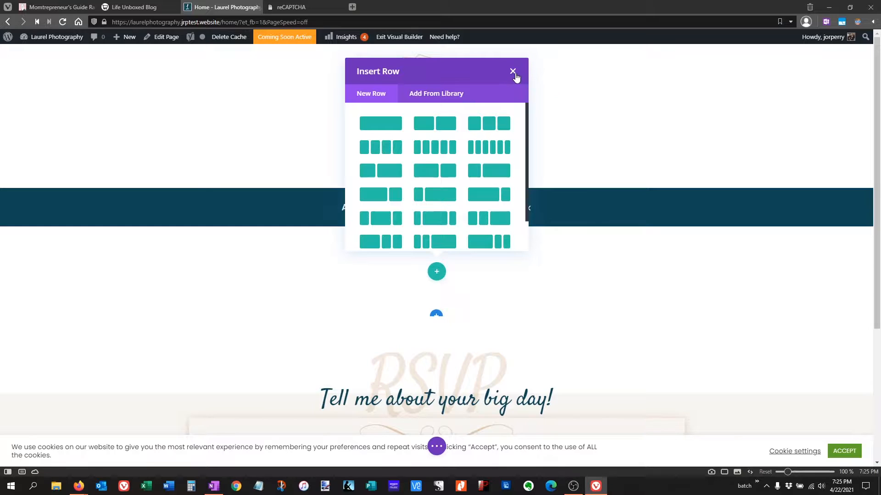
pyautogui.click(490, 124)
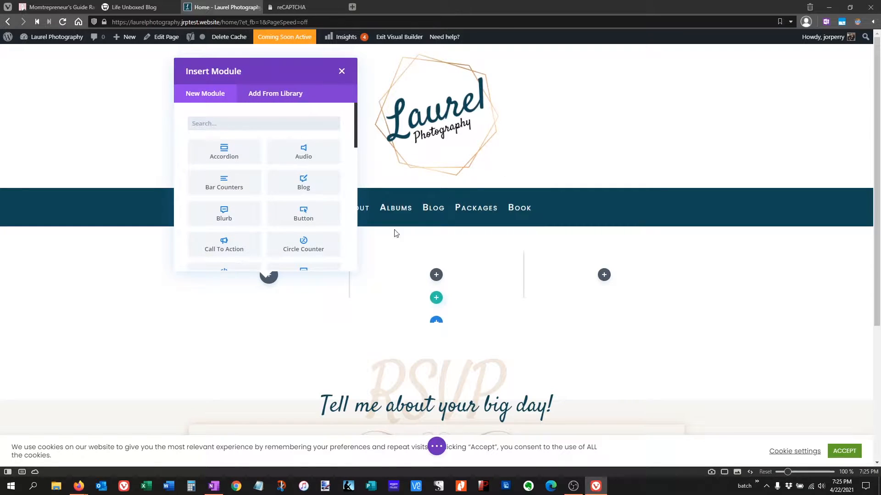
pyautogui.click(342, 72)
# - Set PhotographyHomePage.png from the media library as the background image of the new section and save the section settings
pyautogui.moveTo(175, 291)
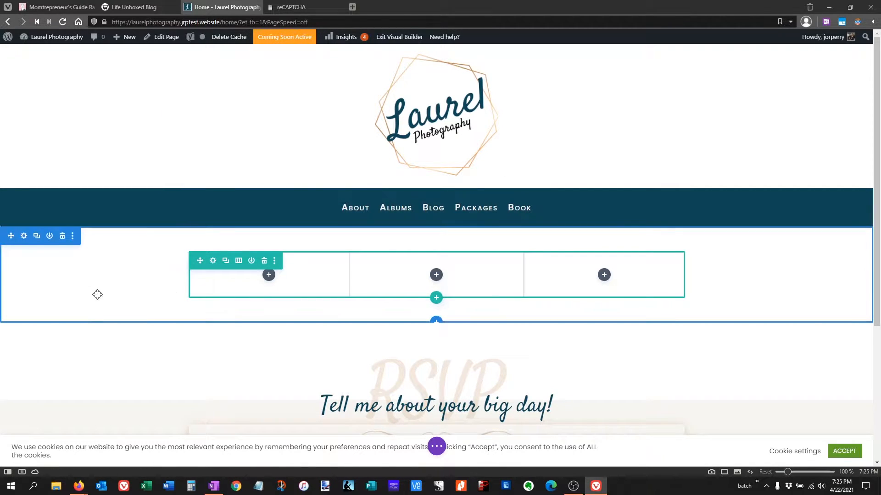
pyautogui.click(24, 236)
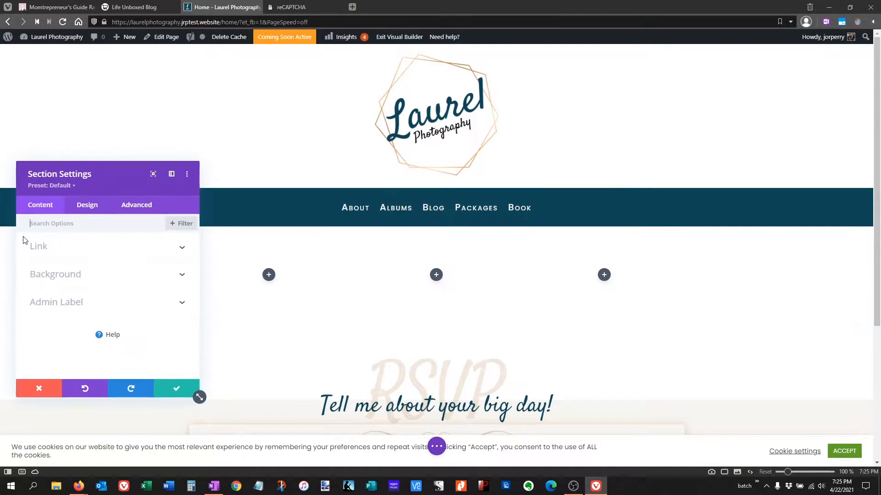
pyautogui.click(55, 275)
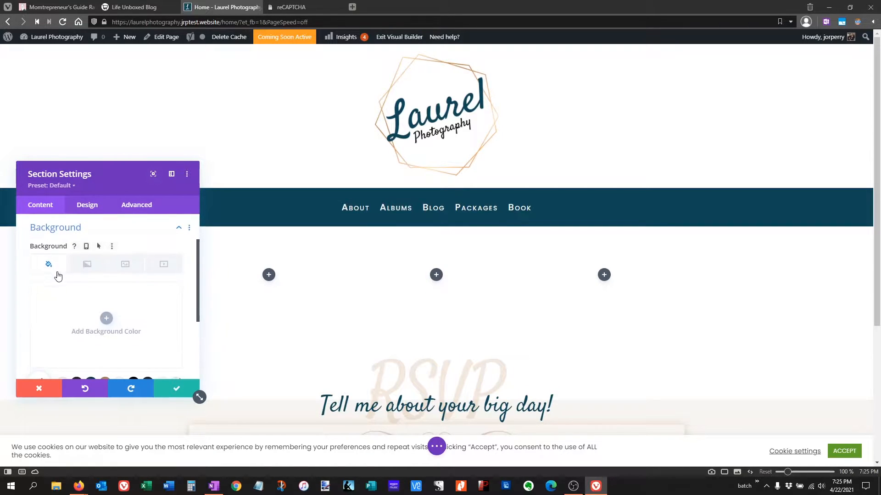
pyautogui.click(95, 269)
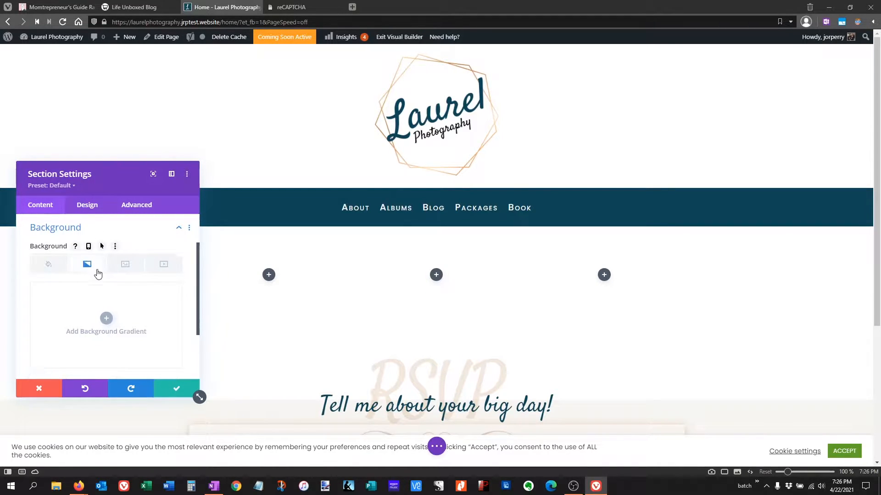
pyautogui.click(133, 268)
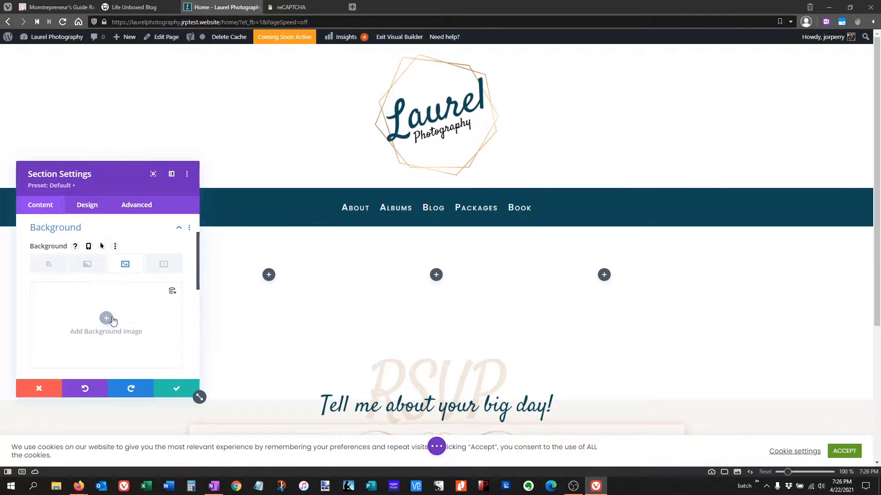
pyautogui.click(106, 318)
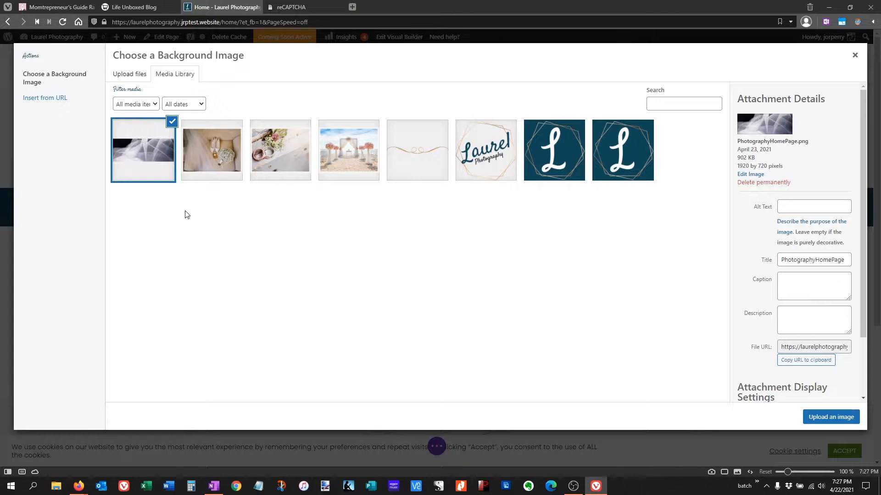
pyautogui.click(830, 418)
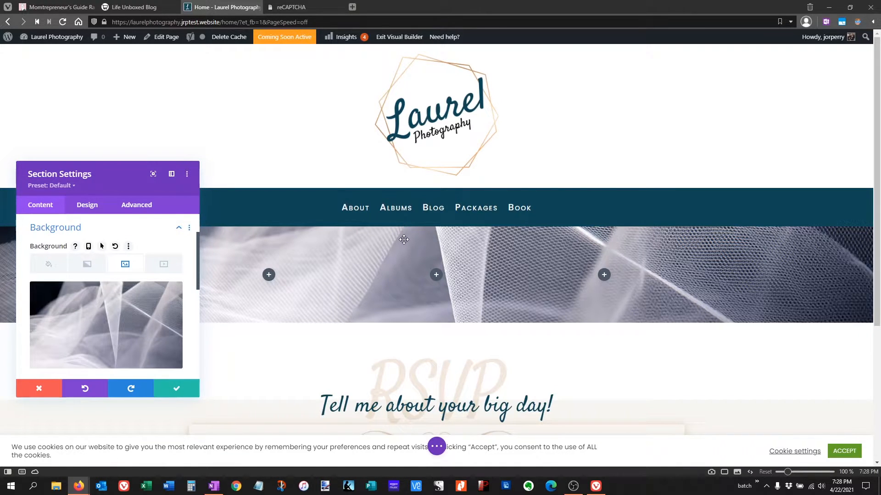
pyautogui.click(178, 393)
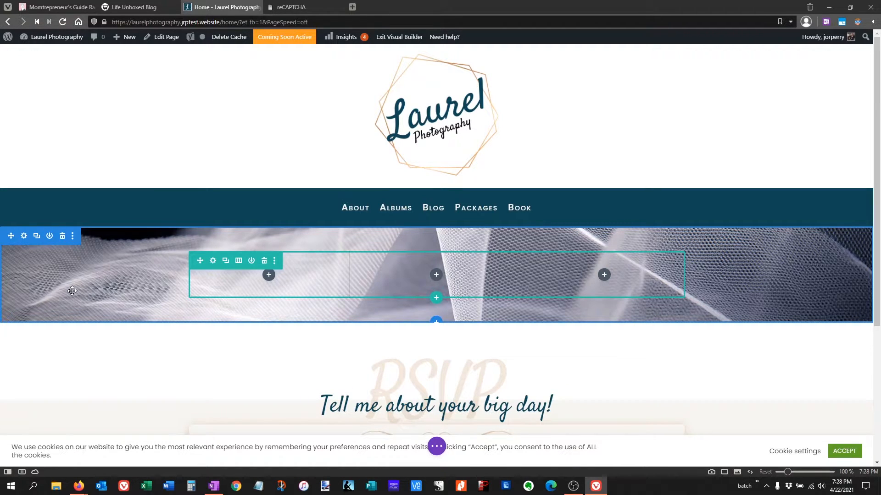
# - Set the three-column row's width to 90% and its max width to 100%, and save the row settings
pyautogui.click(213, 260)
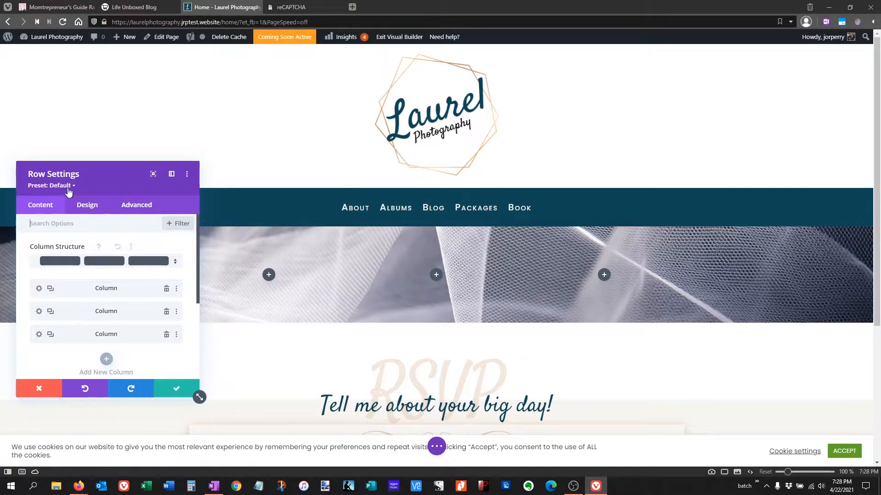
pyautogui.click(90, 212)
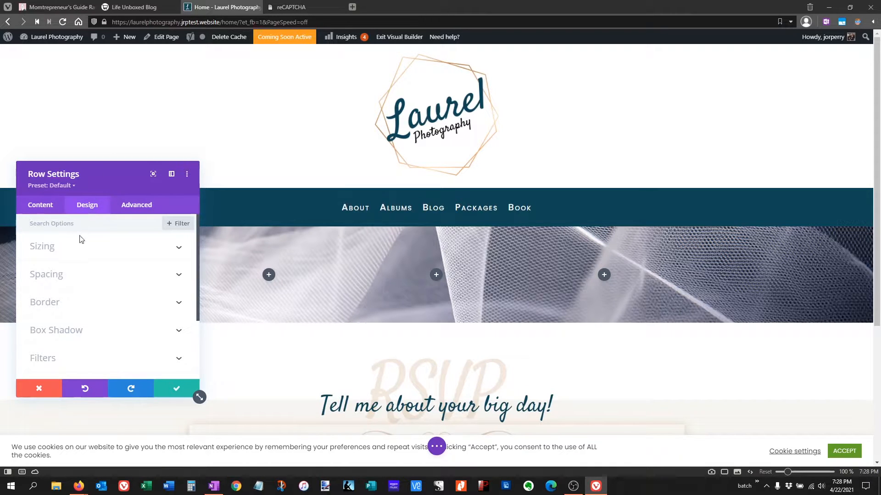
pyautogui.click(73, 275)
pyautogui.scroll(-1, 73, 260)
pyautogui.scroll(1, 73, 274)
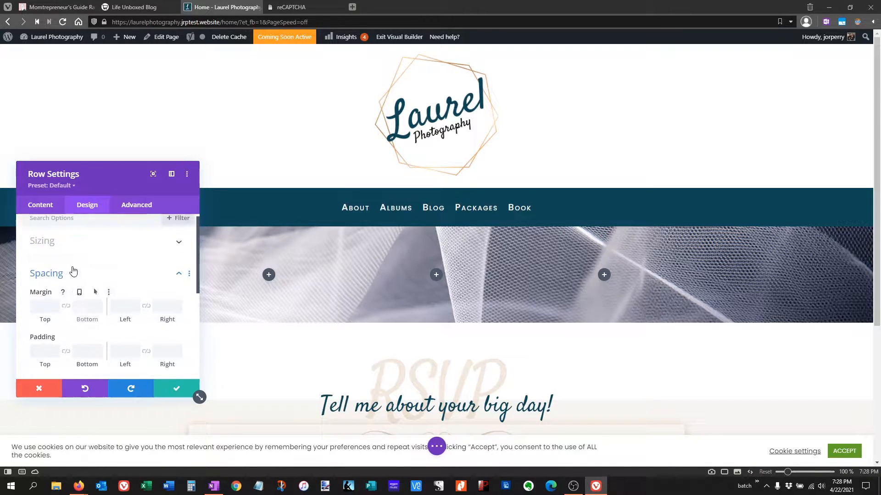
pyautogui.click(47, 243)
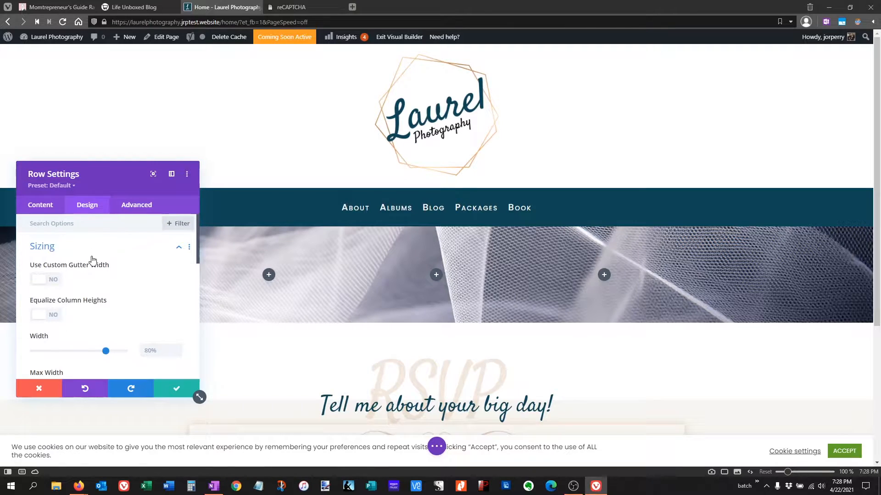
pyautogui.scroll(-1, 123, 311)
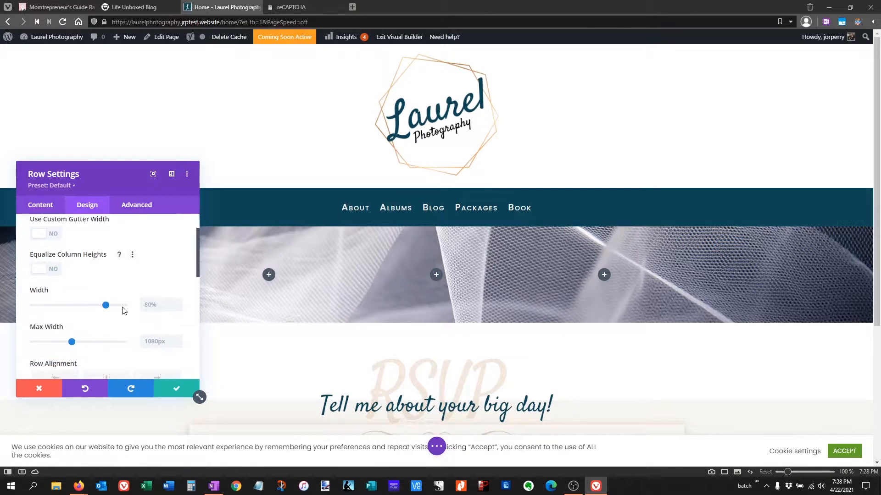
pyautogui.click(146, 306)
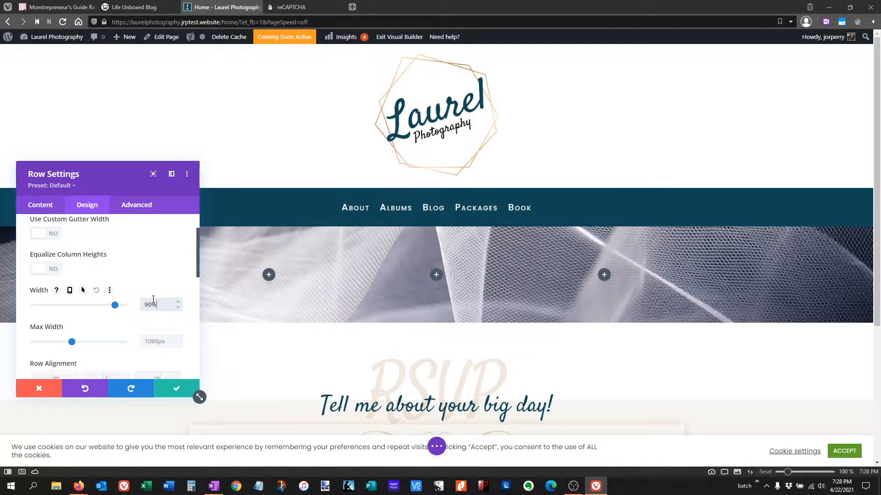
pyautogui.click(167, 340)
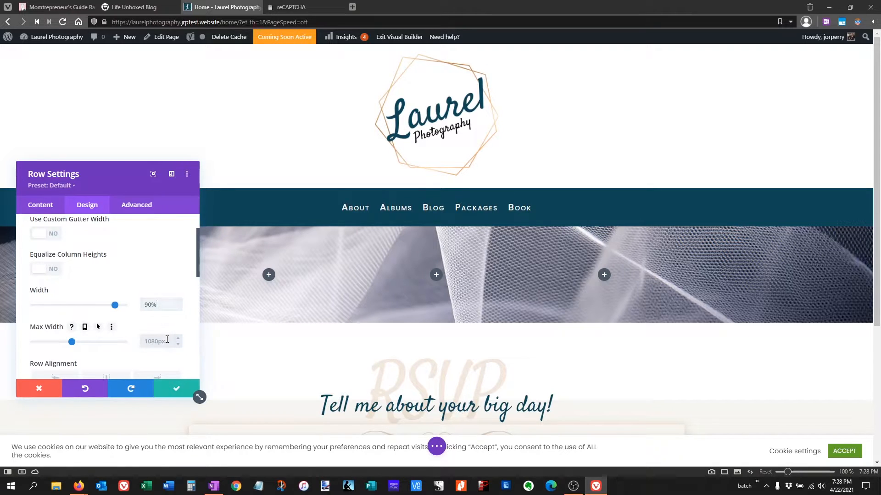
pyautogui.write('1')
pyautogui.write('00px')
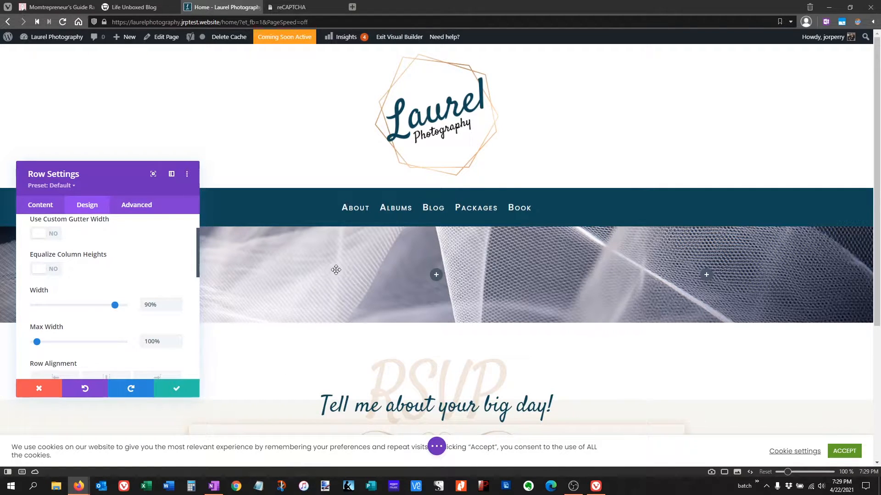
pyautogui.click(196, 393)
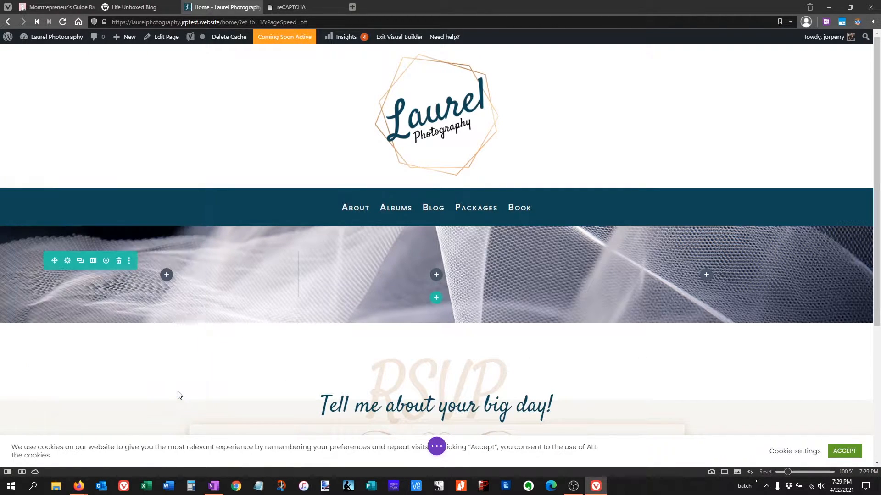
# - Add an Image module to the first column using 3.png, the shoes and bouquet photo, and save it
pyautogui.click(167, 276)
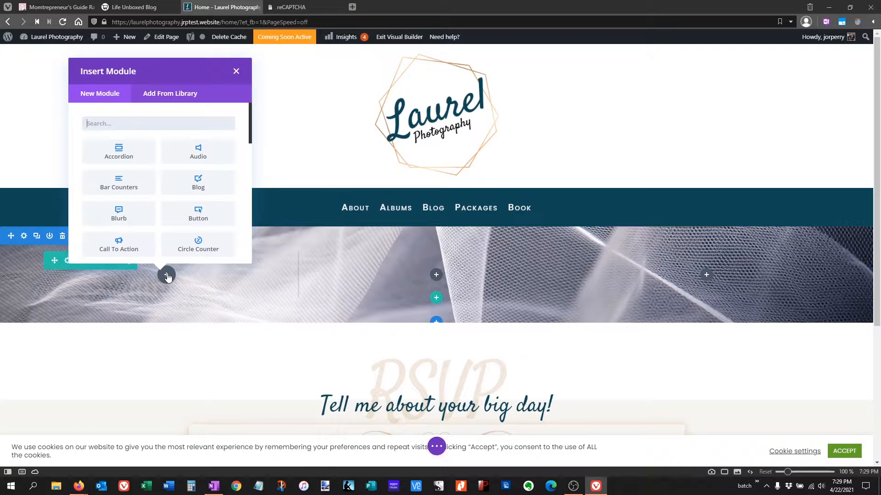
pyautogui.write('image')
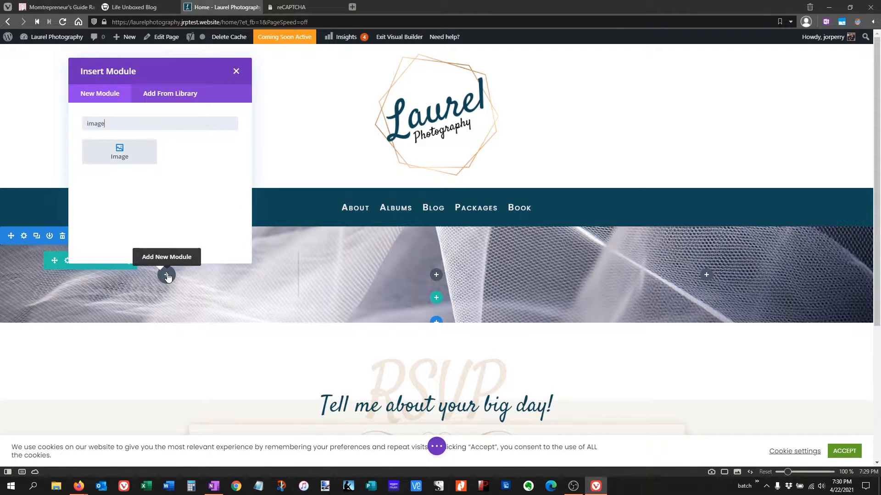
pyautogui.click(156, 159)
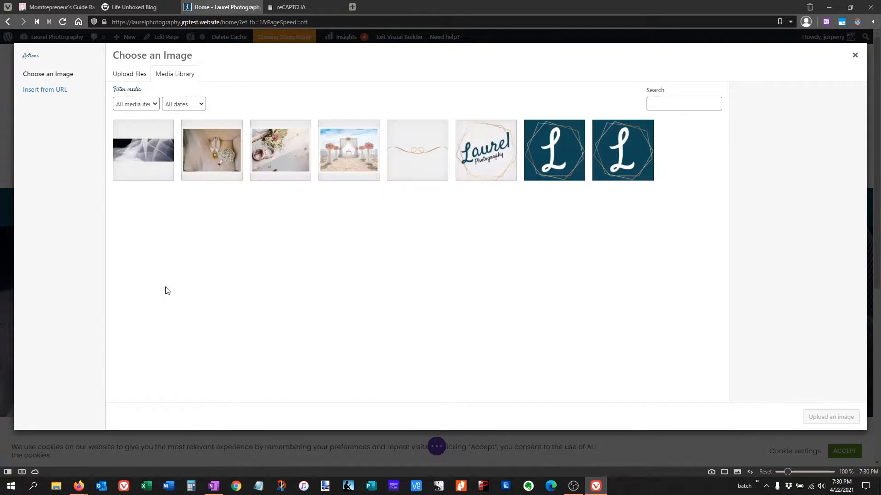
pyautogui.click(201, 123)
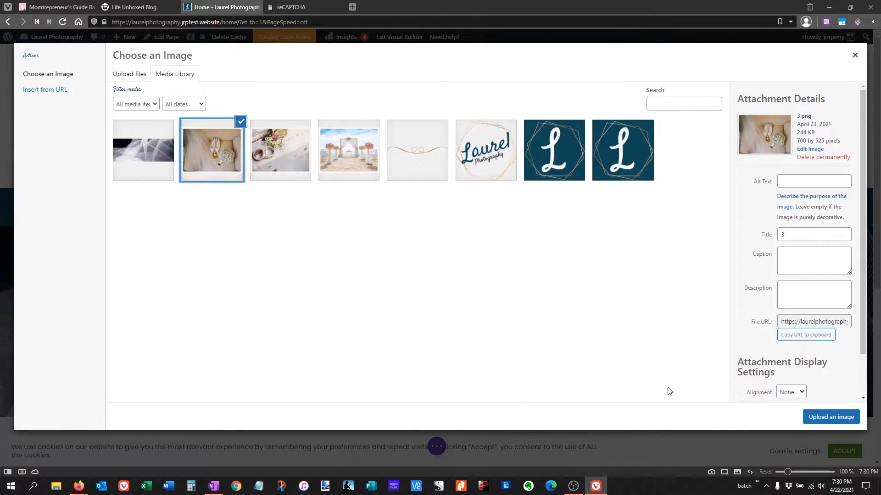
pyautogui.click(822, 421)
pyautogui.click(829, 418)
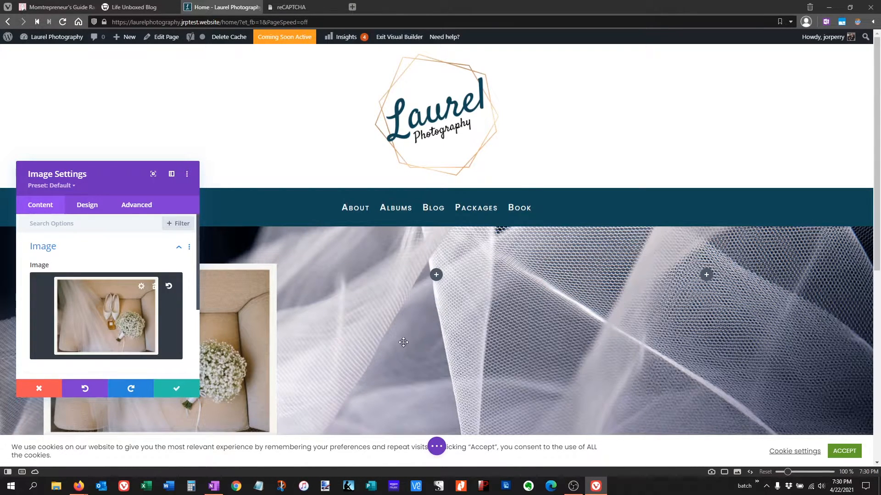
pyautogui.scroll(-1, 397, 342)
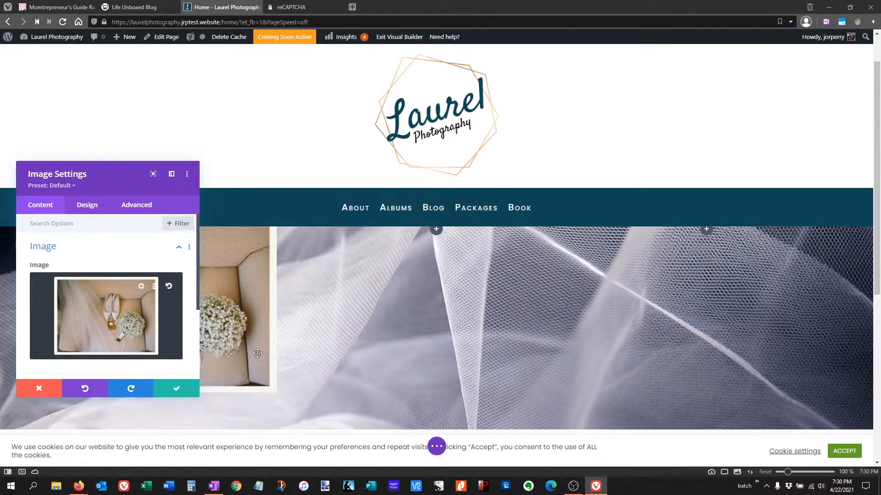
pyautogui.click(177, 388)
# - Fill the middle column's image module with 2.png, the wedding rings photo, from the media library
pyautogui.scroll(1, 651, 354)
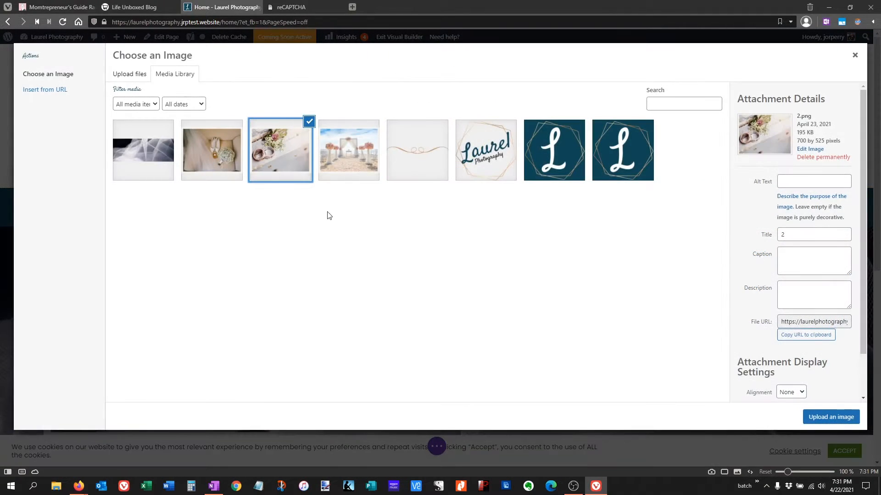
pyautogui.click(832, 416)
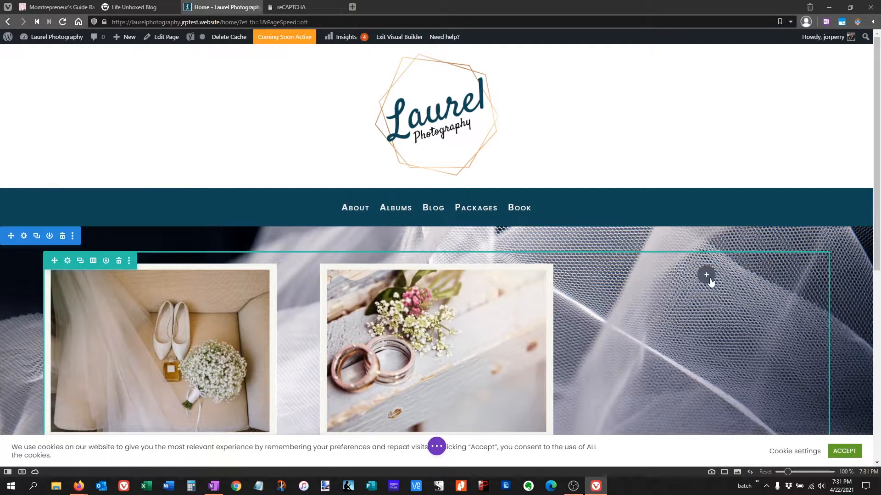
# - Add an Image module to the third column using 1.png, the beach ceremony arch photo, and save it
pyautogui.click(711, 281)
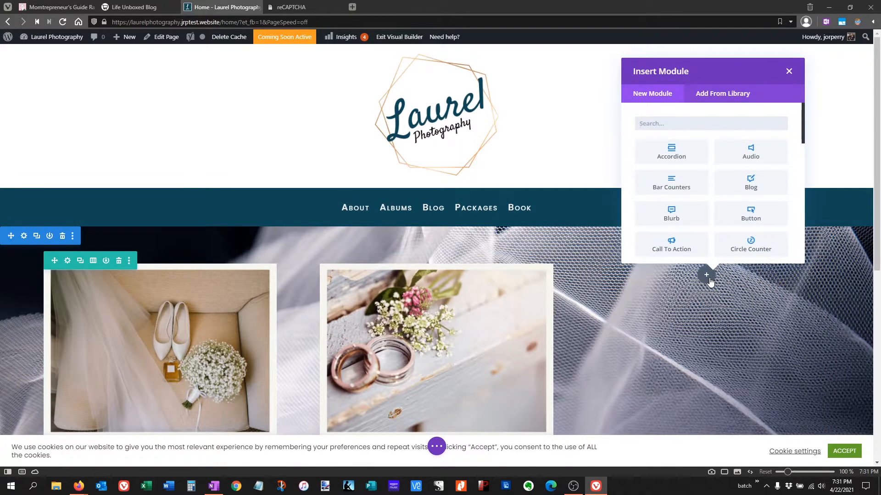
pyautogui.write('image')
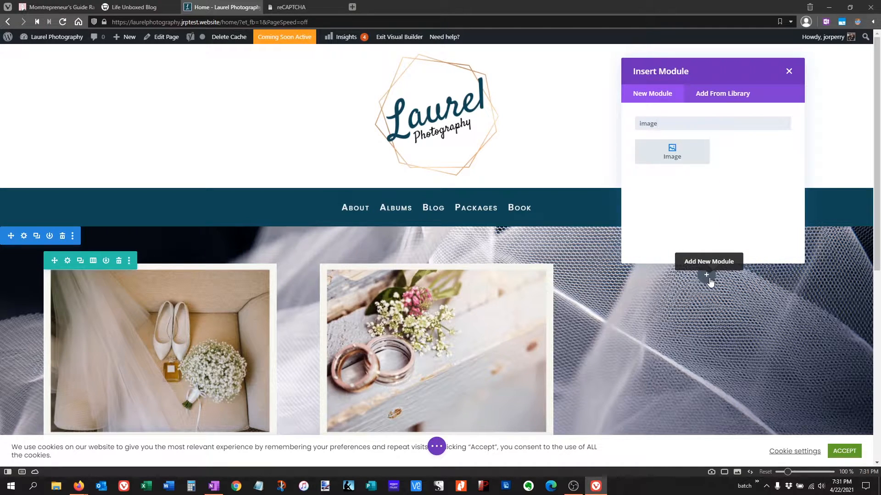
pyautogui.click(673, 156)
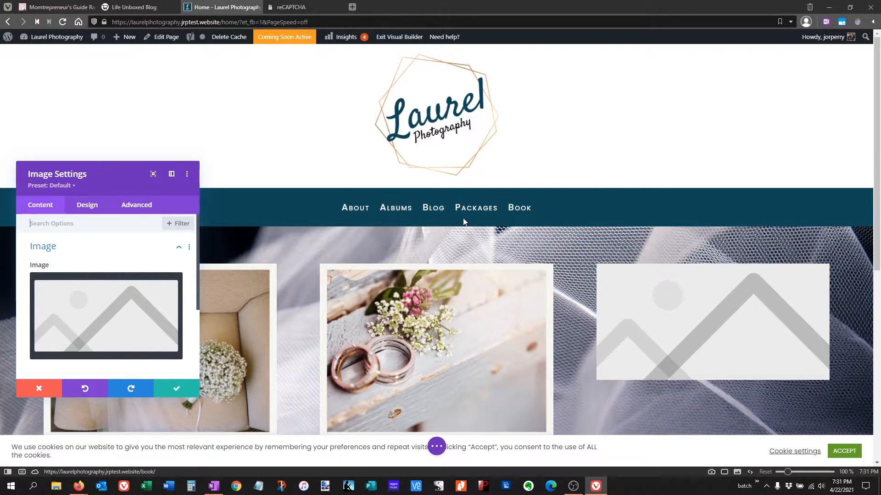
pyautogui.click(144, 291)
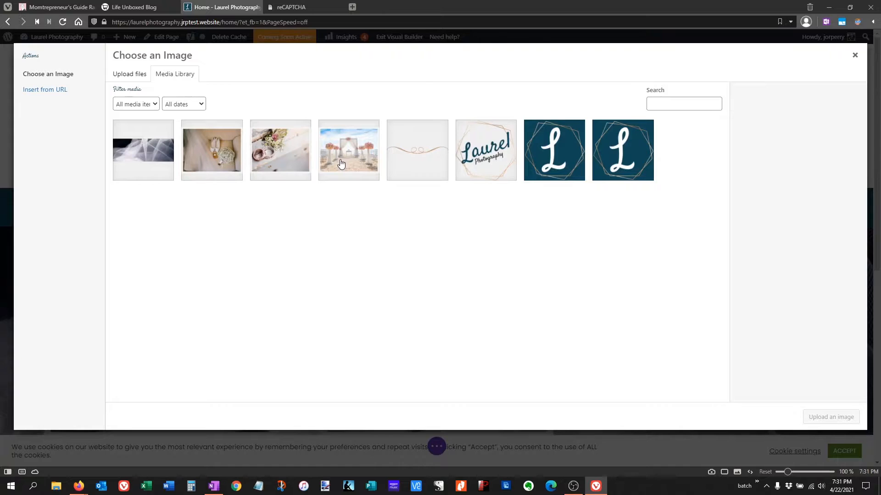
pyautogui.click(341, 164)
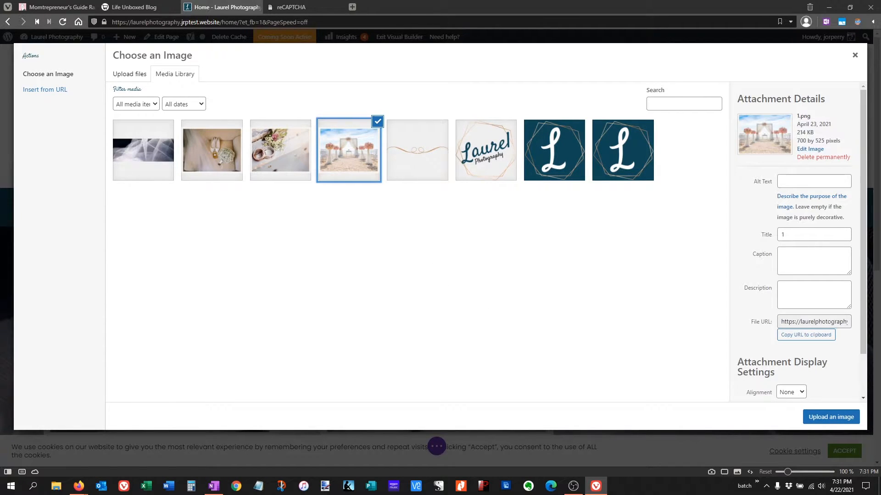
pyautogui.click(827, 417)
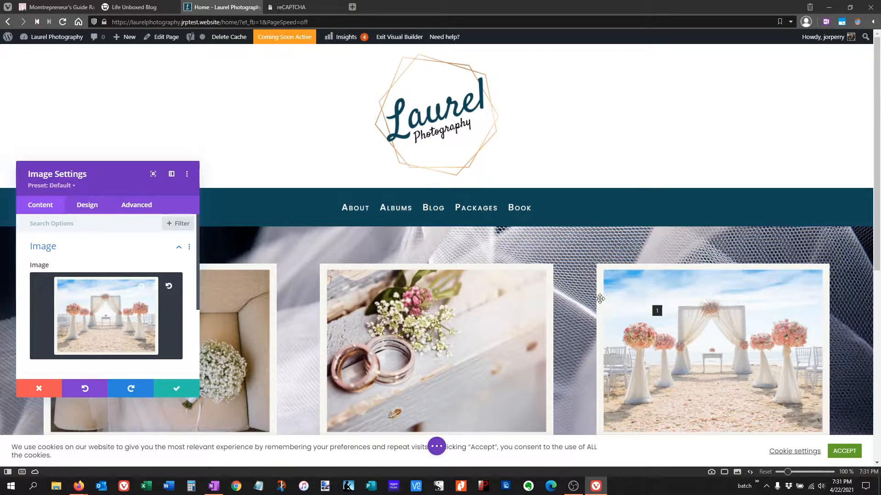
pyautogui.click(171, 391)
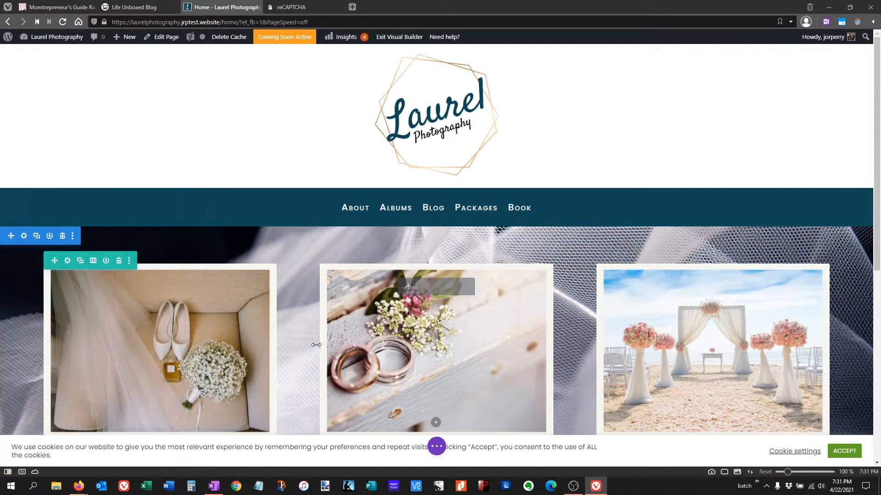
pyautogui.scroll(-1, 306, 341)
pyautogui.scroll(1, 306, 341)
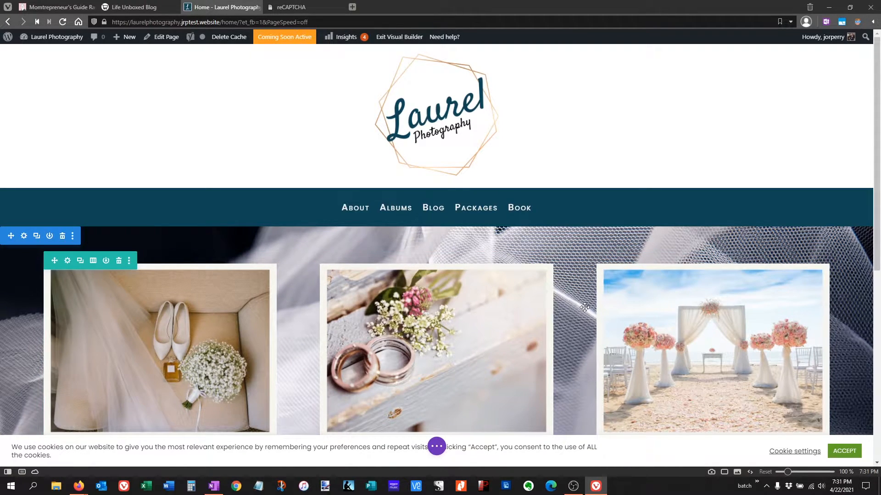
# - Enable a custom gutter width for the three-column photo row and set it to 2
pyautogui.click(93, 260)
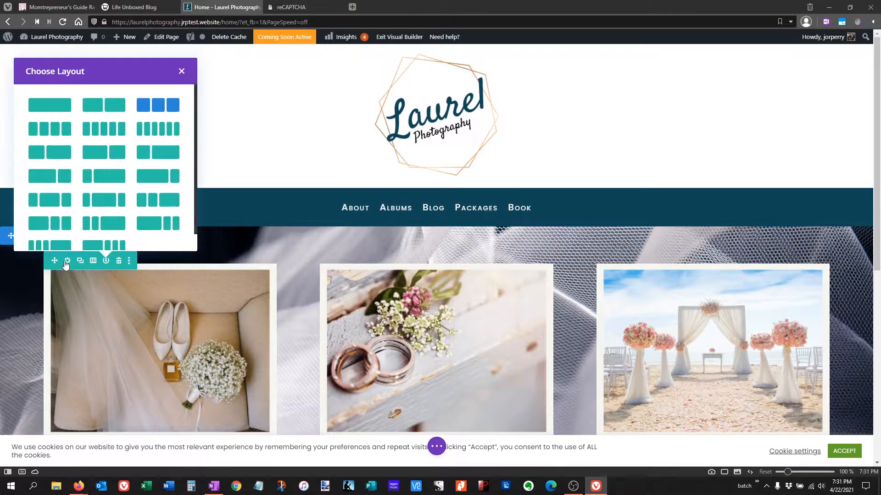
pyautogui.click(67, 261)
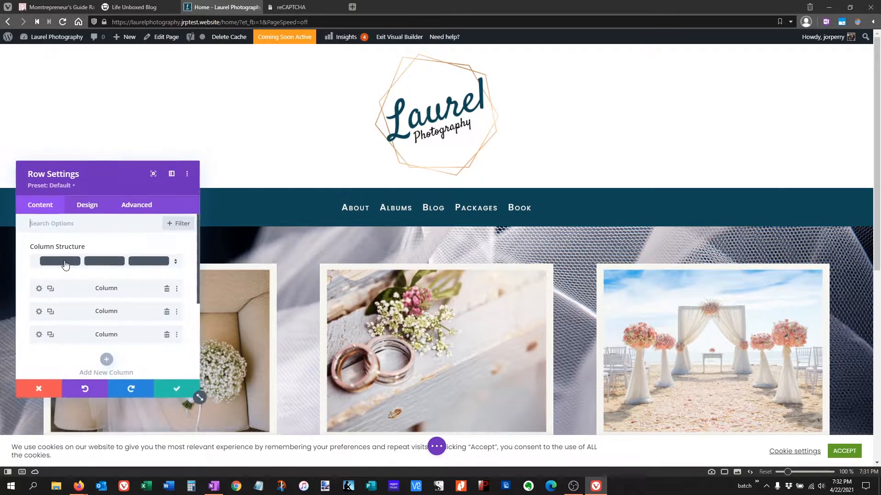
pyautogui.click(85, 207)
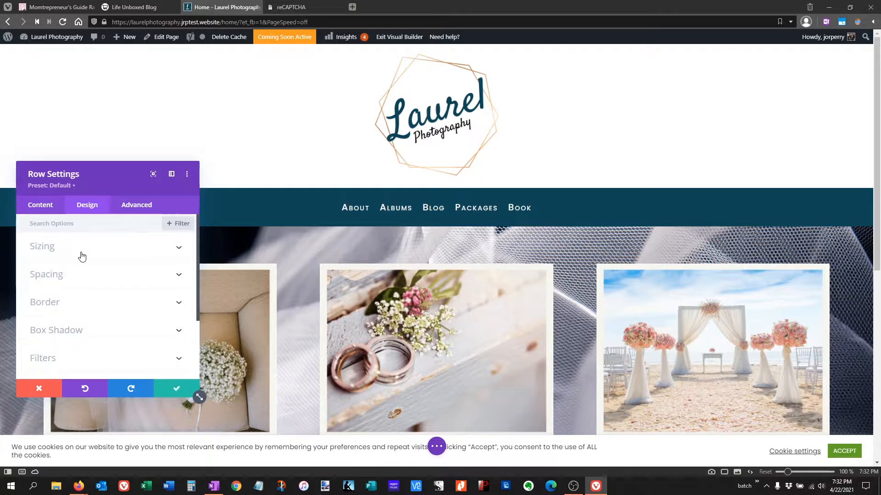
pyautogui.click(81, 256)
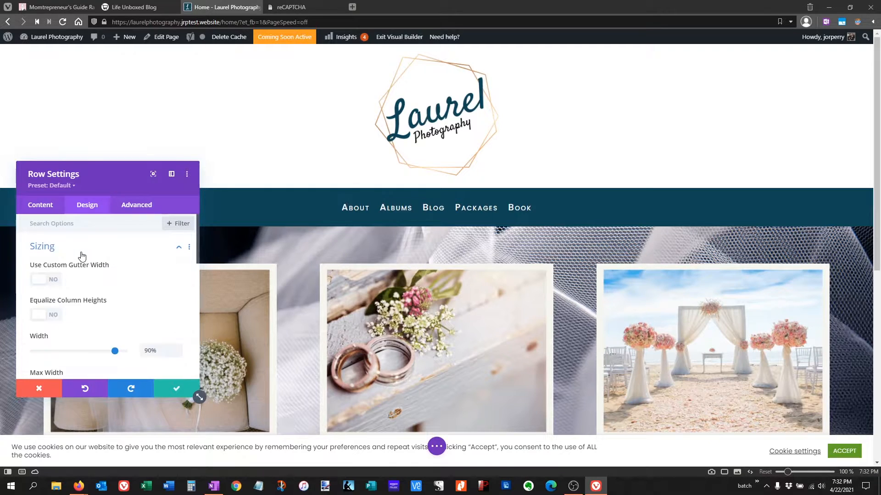
pyautogui.click(55, 283)
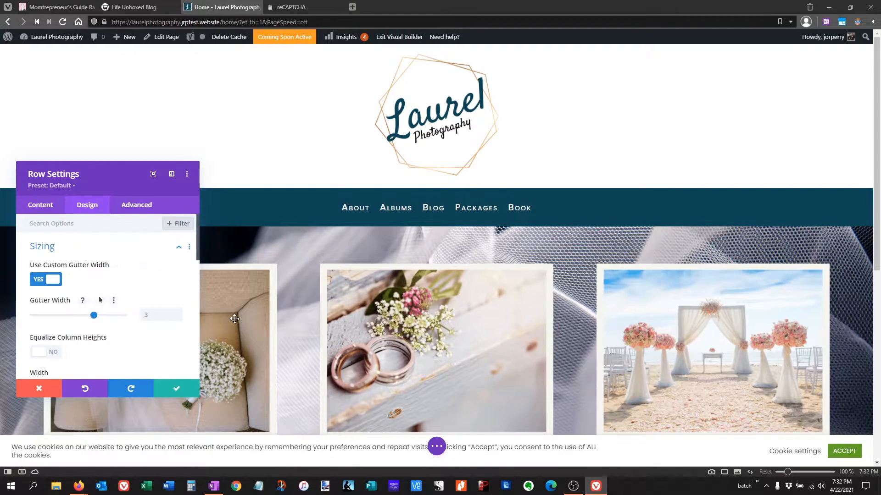
pyautogui.moveTo(93, 315); pyautogui.dragTo(74, 318)
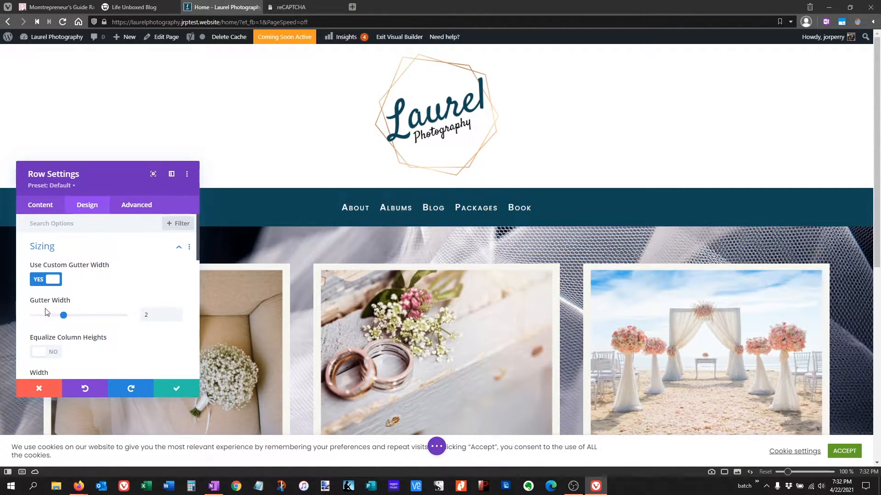
pyautogui.moveTo(64, 316)
pyautogui.mouseDown()
pyautogui.moveTo(36, 317)
pyautogui.moveTo(63, 317)
pyautogui.mouseUp()
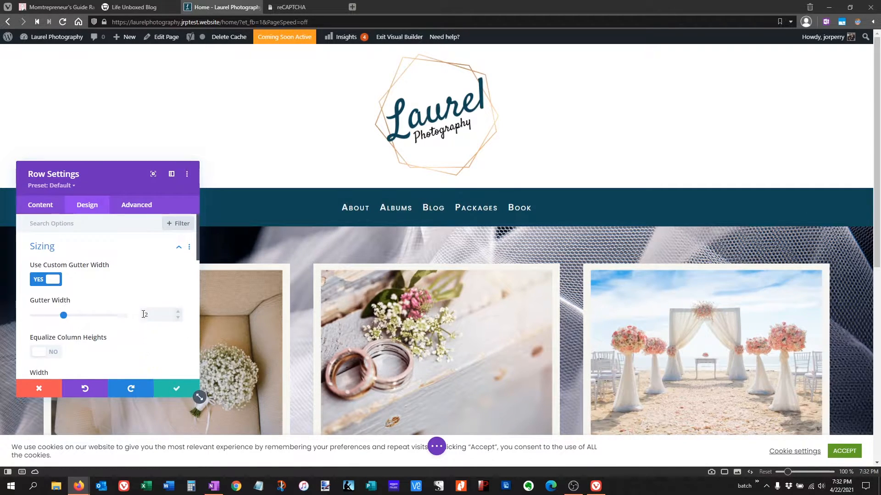
# - Set the photo row's top padding to 8% and link the bottom padding to the same value
pyautogui.scroll(-1, 131, 310)
pyautogui.scroll(-2, 221, 306)
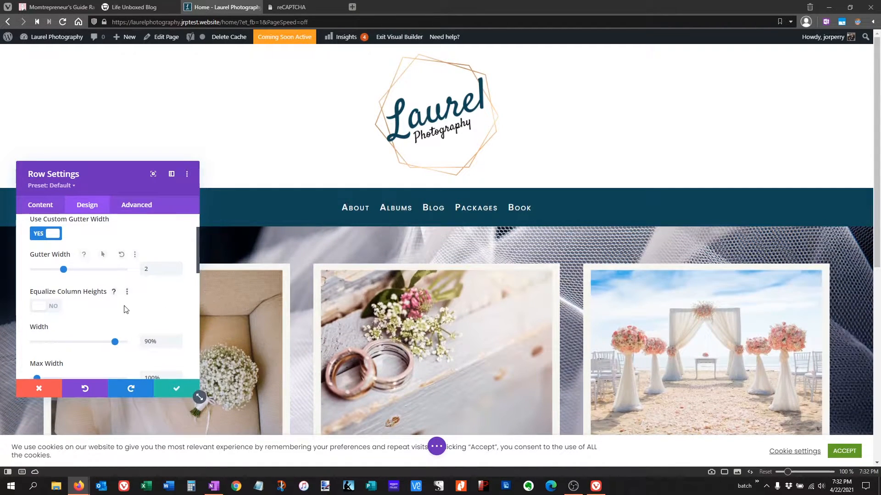
pyautogui.scroll(-2, 124, 307)
pyautogui.scroll(-3, 122, 307)
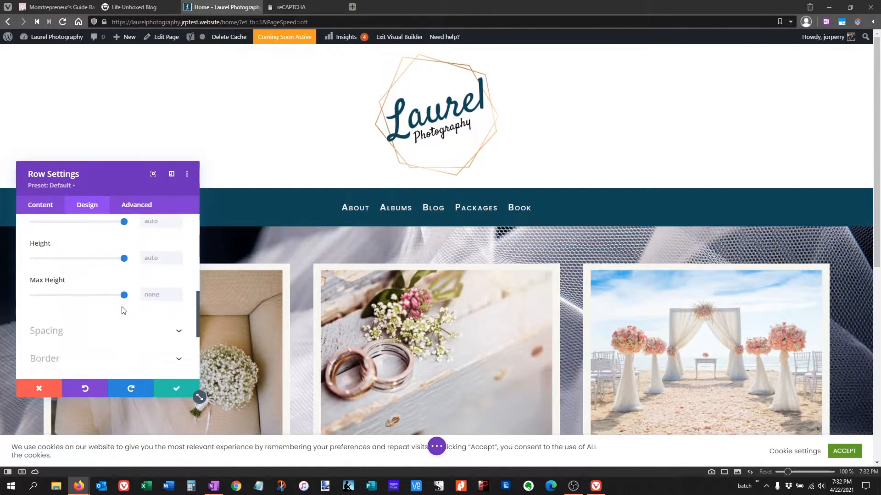
pyautogui.scroll(-1, 118, 313)
pyautogui.click(69, 286)
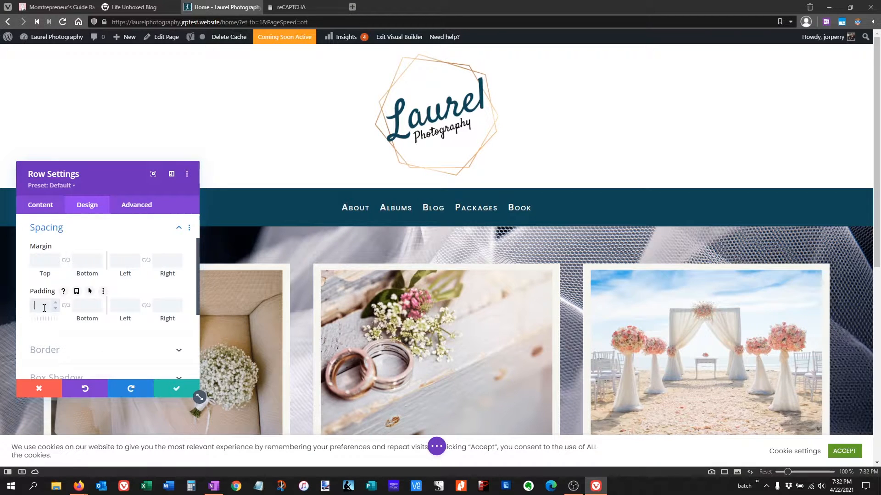
pyautogui.write('8%')
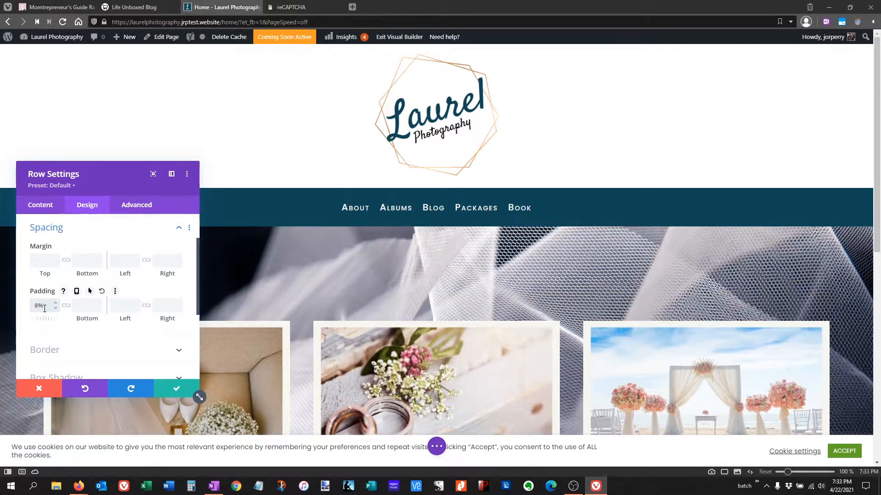
pyautogui.click(67, 307)
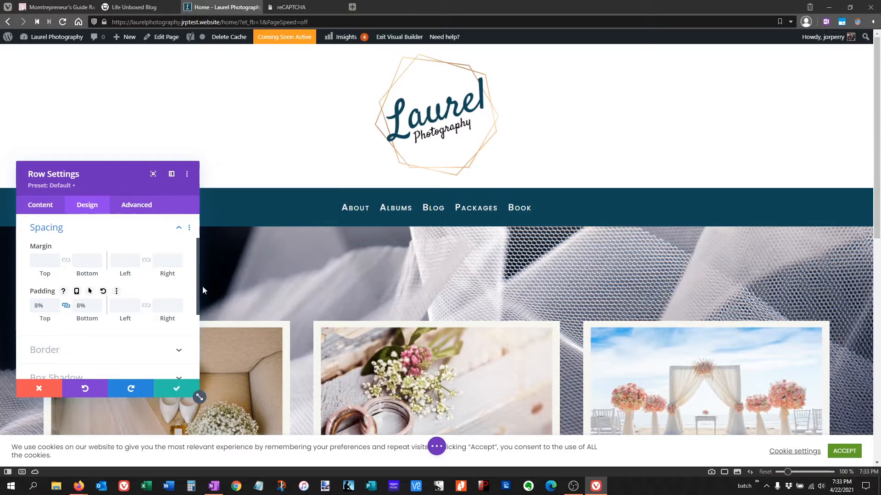
pyautogui.scroll(-4, 270, 273)
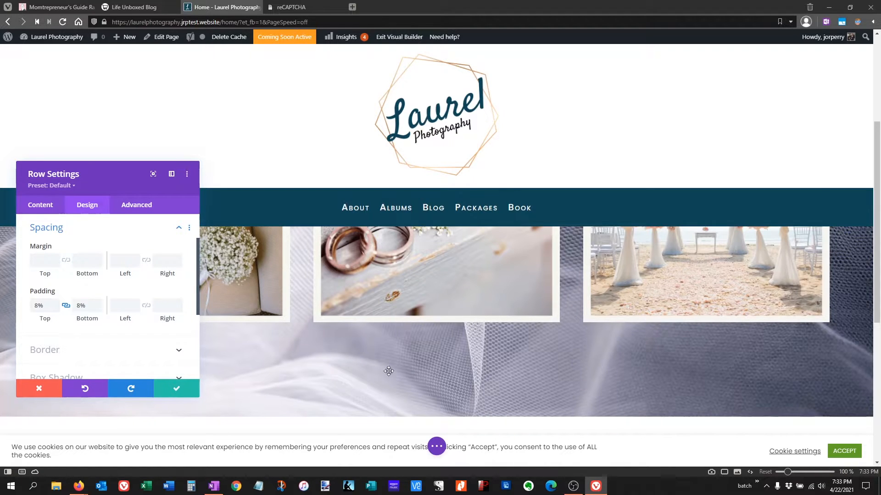
pyautogui.click(55, 308)
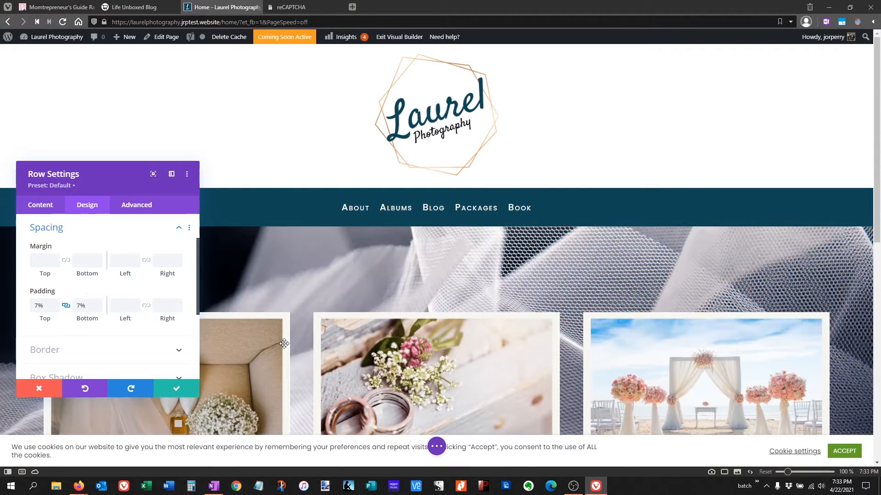
pyautogui.click(56, 303)
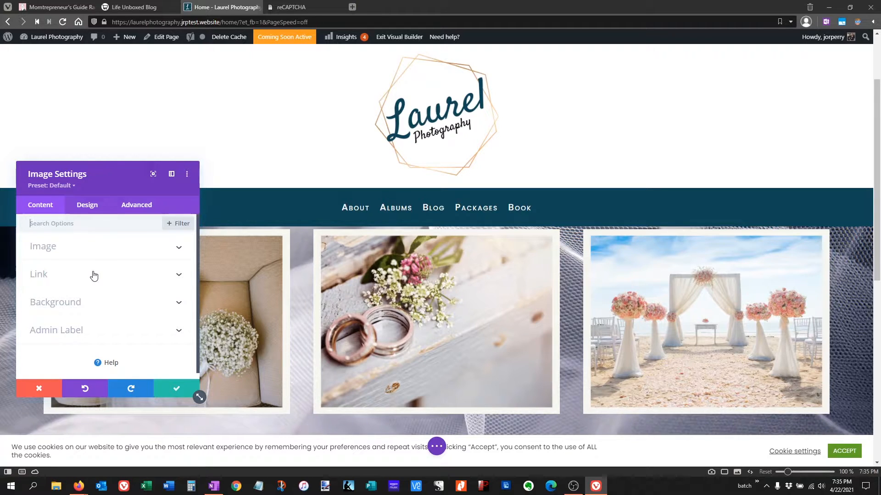
# - Apply the Fold animation style to the first column's shoes and bouquet image and save the image settings
pyautogui.click(85, 205)
pyautogui.scroll(-2, 73, 337)
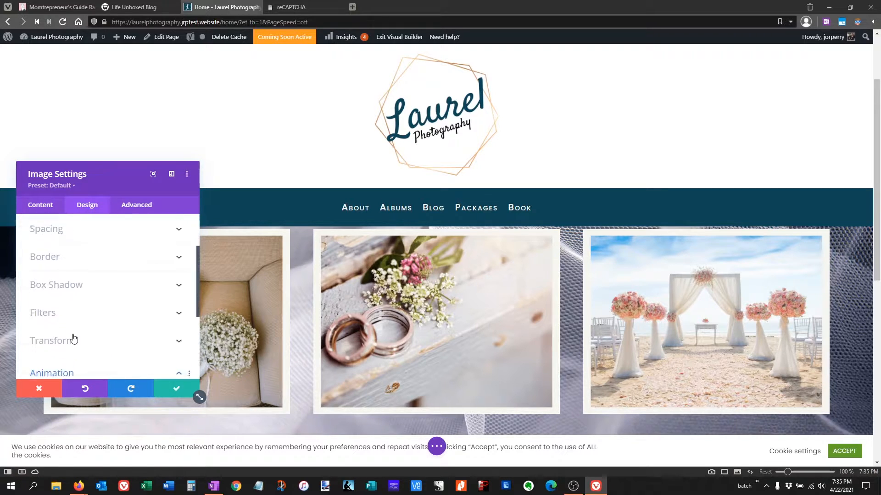
pyautogui.scroll(-2, 74, 338)
pyautogui.click(69, 309)
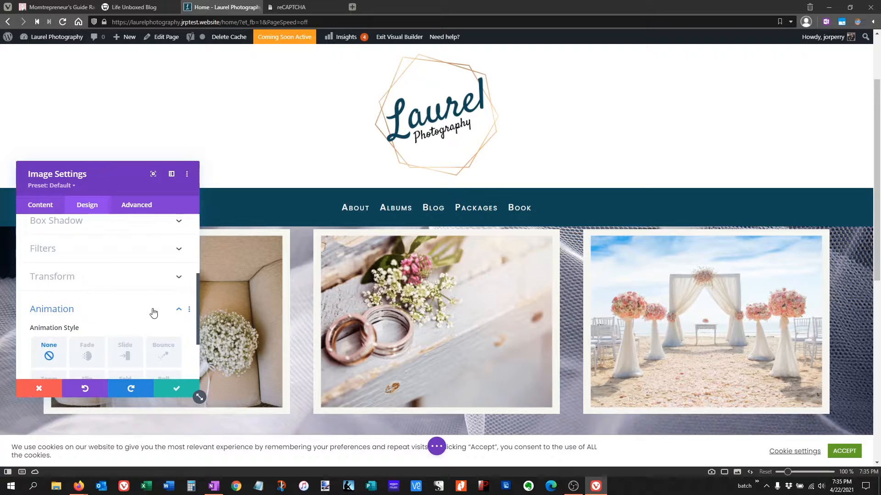
pyautogui.scroll(-1, 151, 311)
pyautogui.click(126, 344)
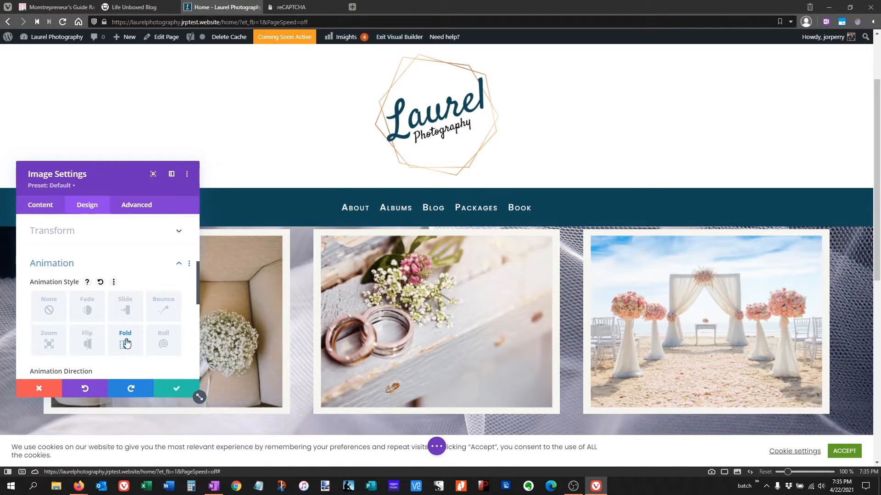
pyautogui.scroll(-2, 115, 344)
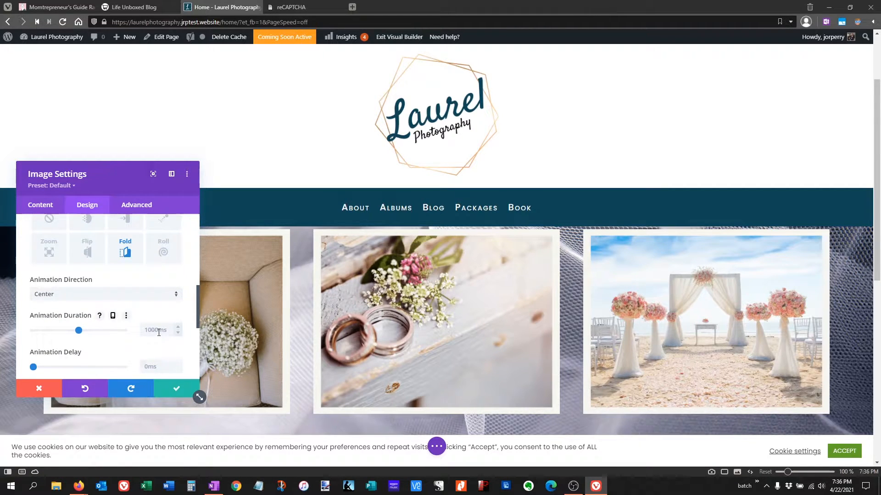
pyautogui.scroll(-1, 81, 328)
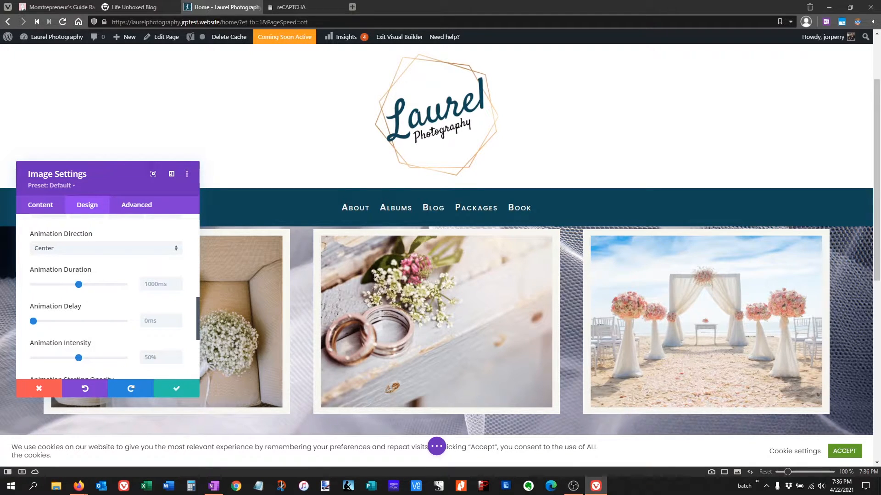
pyautogui.hotkey('alt', 'Tab')
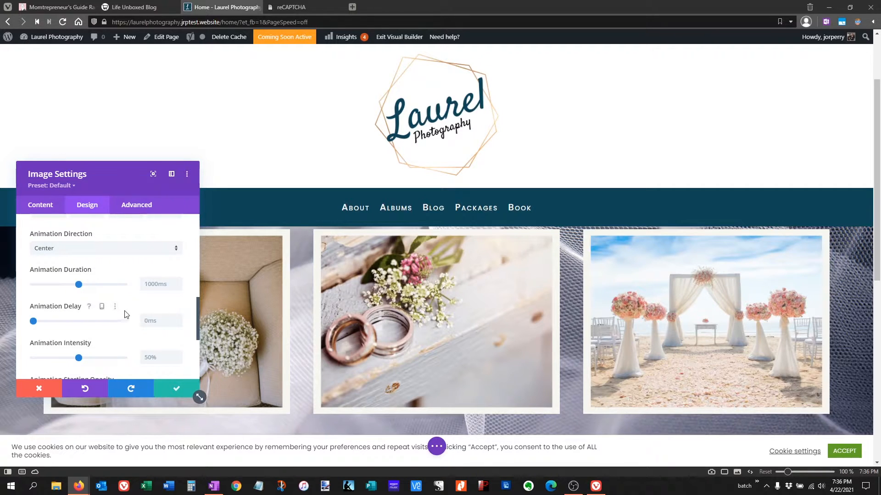
pyautogui.scroll(-2, 128, 305)
pyautogui.scroll(-2, 128, 305)
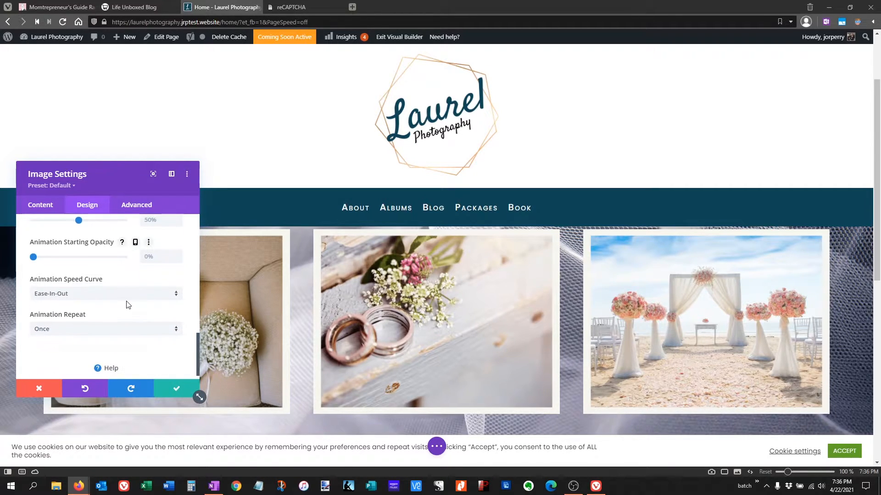
pyautogui.click(177, 390)
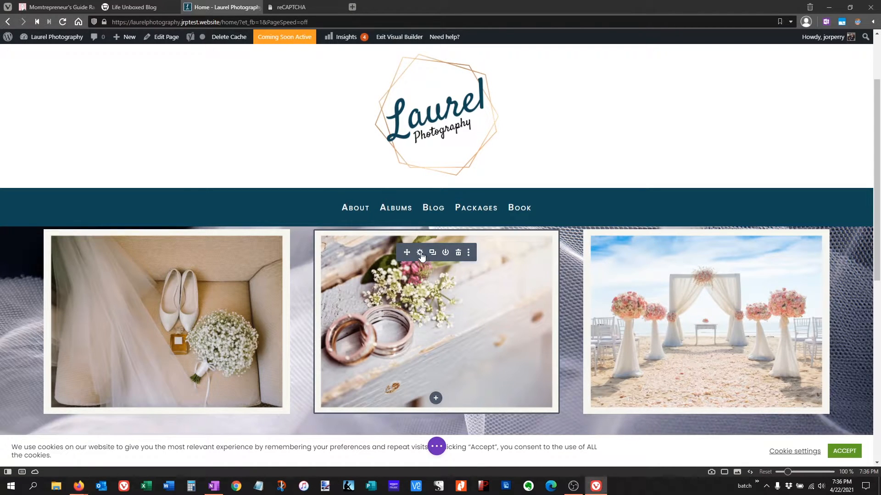
# - Apply the Fold animation style to the second column's wedding rings image
pyautogui.click(419, 253)
pyautogui.click(87, 204)
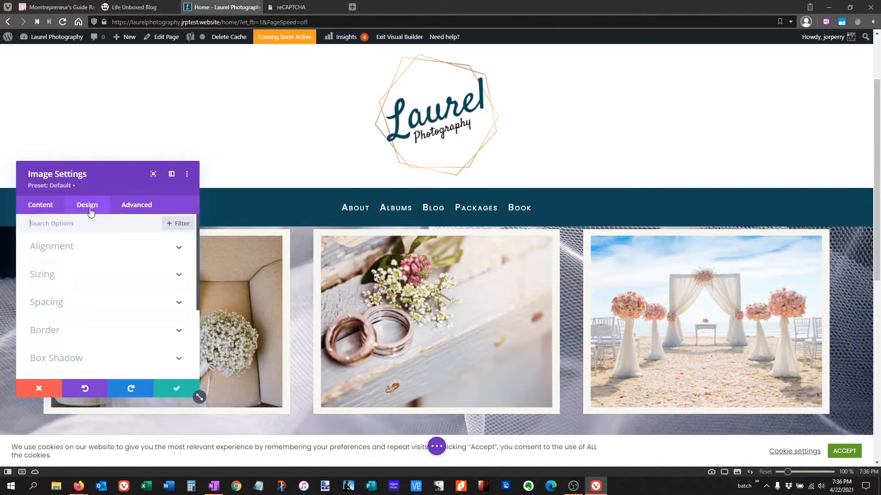
pyautogui.scroll(-2, 111, 281)
pyautogui.scroll(-1, 109, 316)
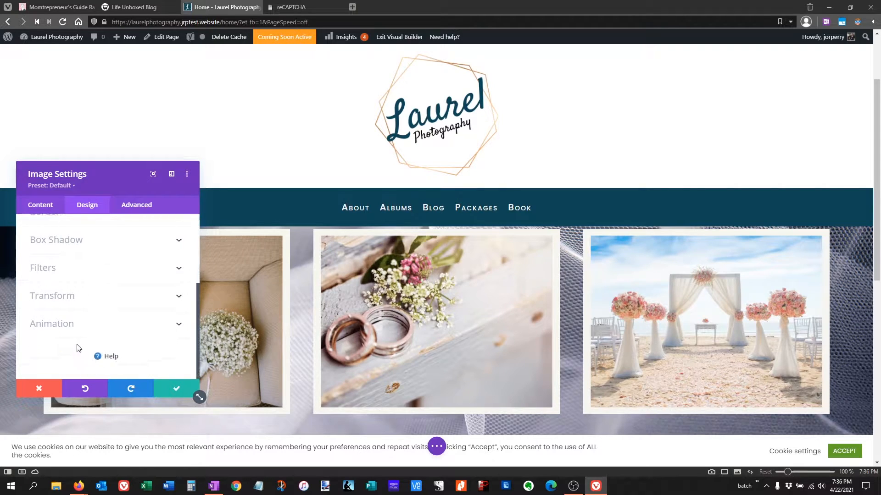
pyautogui.click(67, 328)
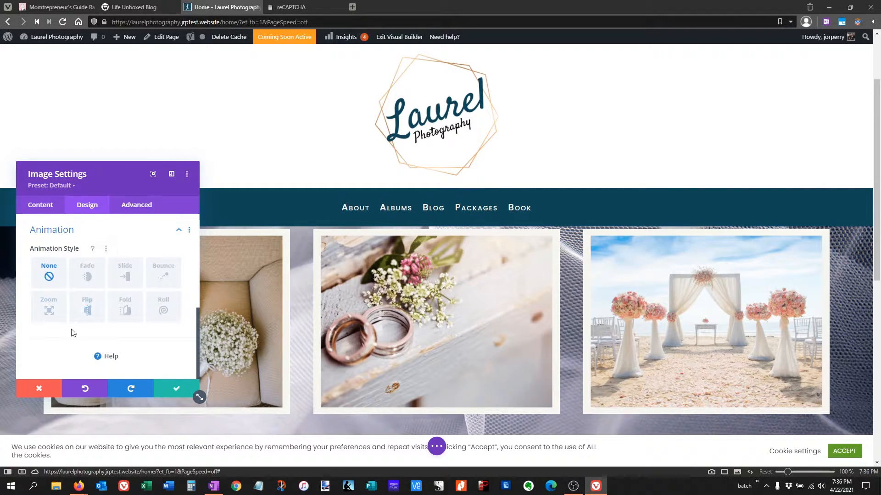
pyautogui.click(124, 306)
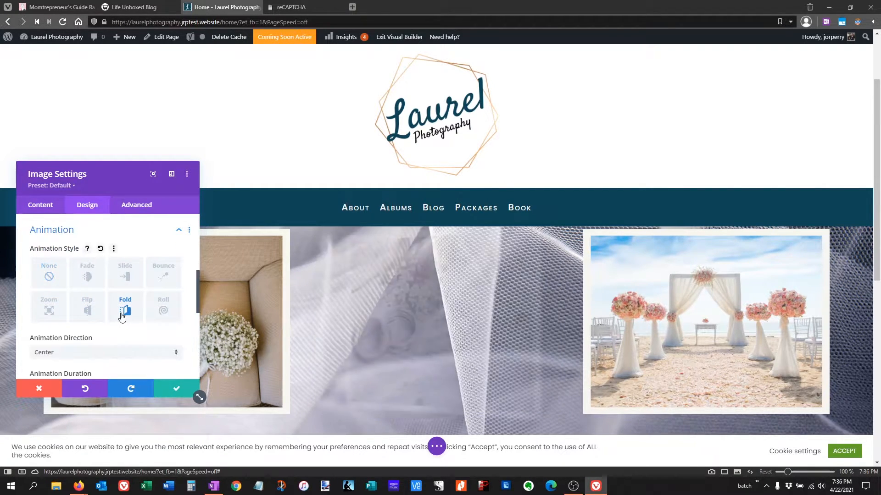
# - Set the rings image's animation duration to 1050ms and its animation delay to 50ms, and save the image settings
pyautogui.scroll(-3, 137, 339)
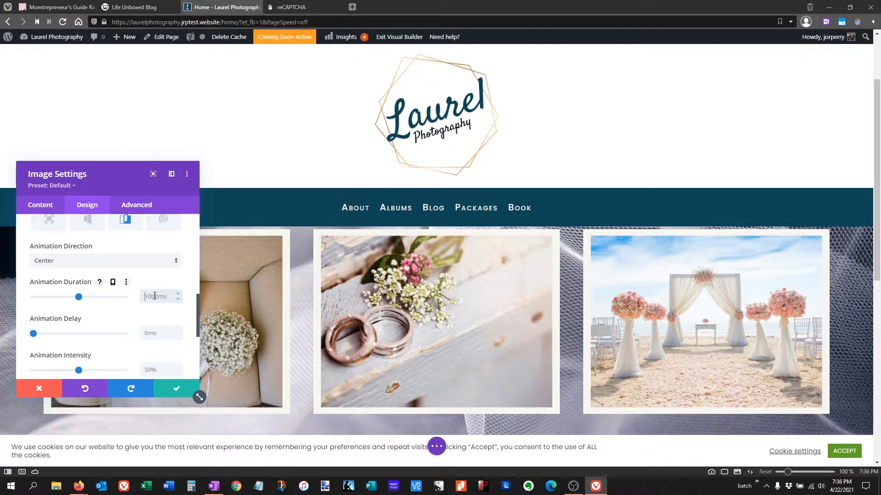
pyautogui.click(178, 293)
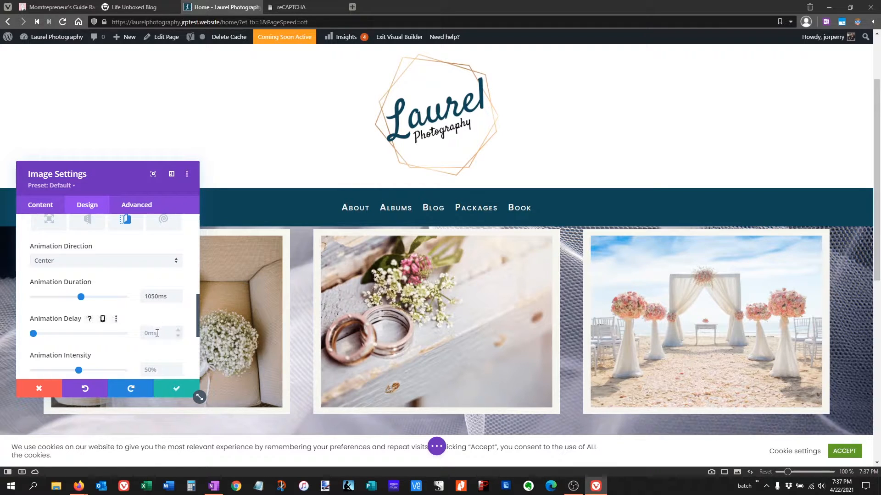
pyautogui.click(178, 330)
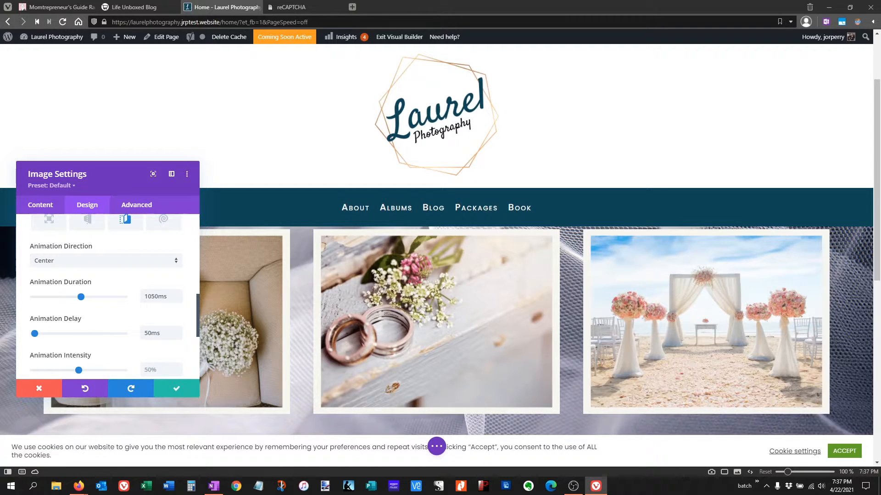
pyautogui.click(176, 388)
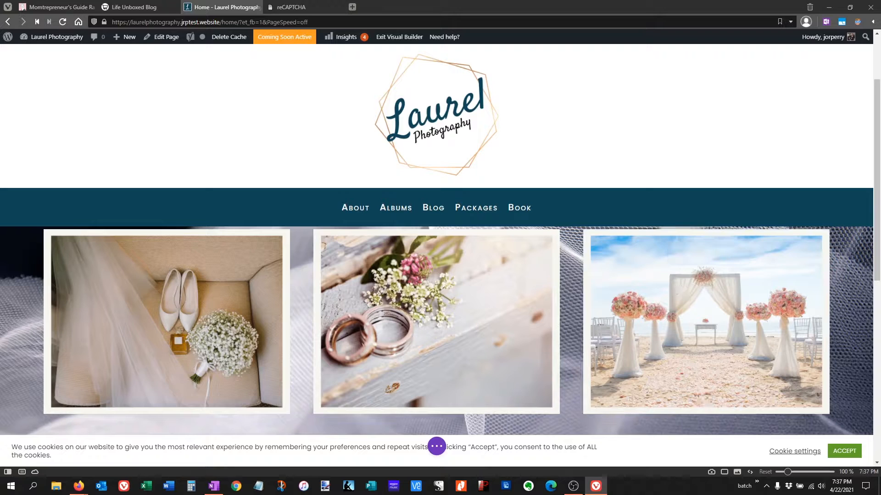
# - Apply the Fold animation style to the third column's beach ceremony arch image
pyautogui.moveTo(645, 274)
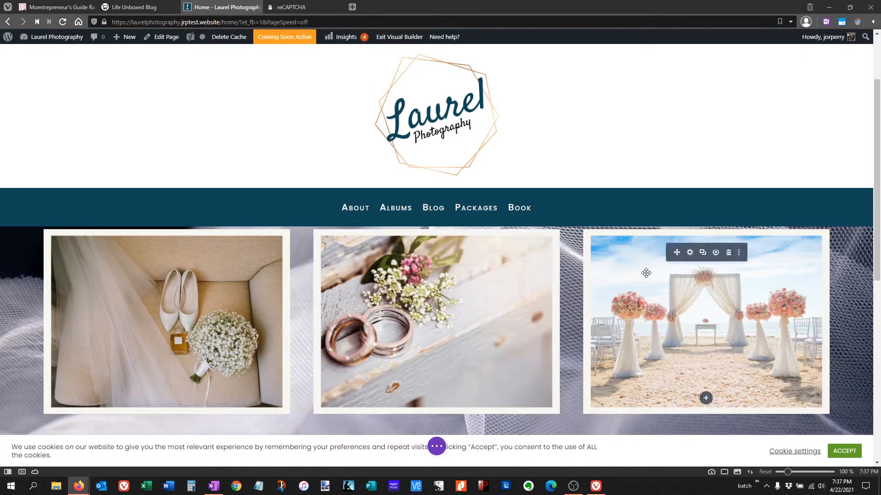
pyautogui.click(689, 252)
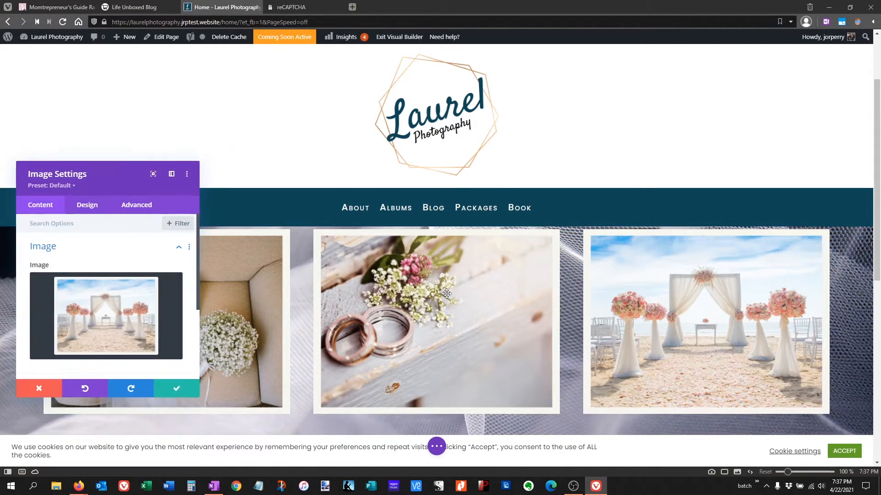
pyautogui.click(87, 205)
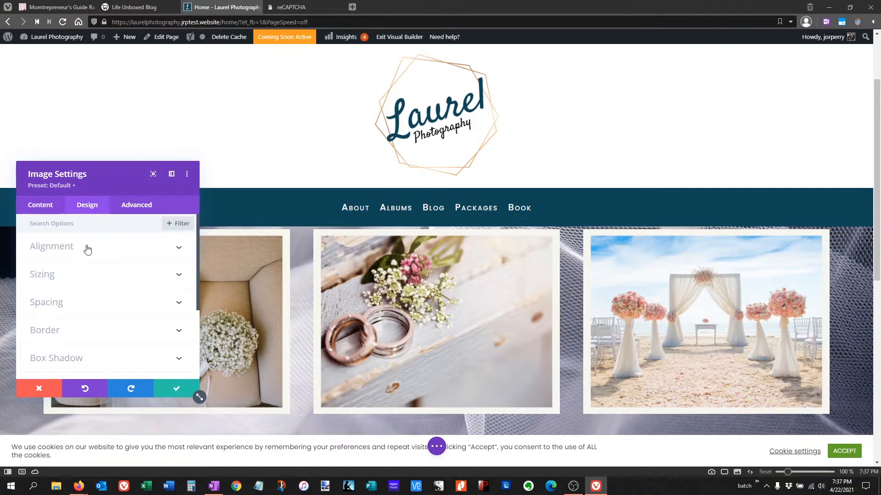
pyautogui.scroll(-3, 85, 270)
pyautogui.click(88, 319)
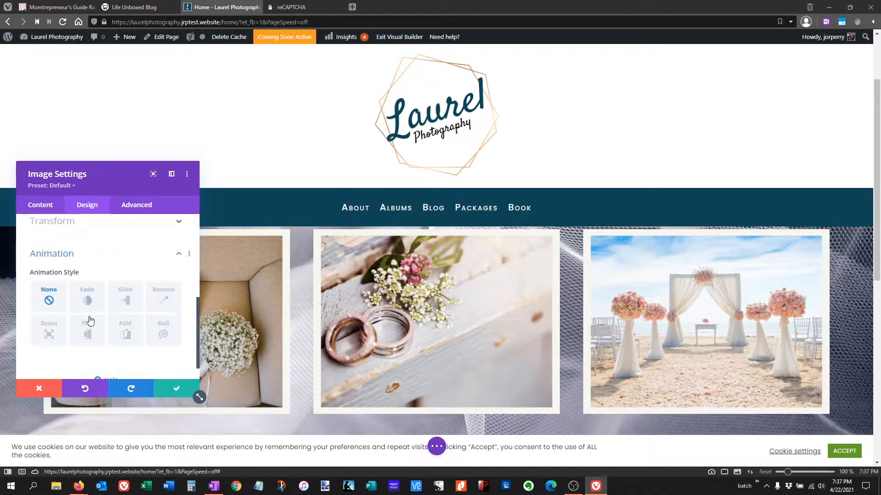
pyautogui.click(125, 313)
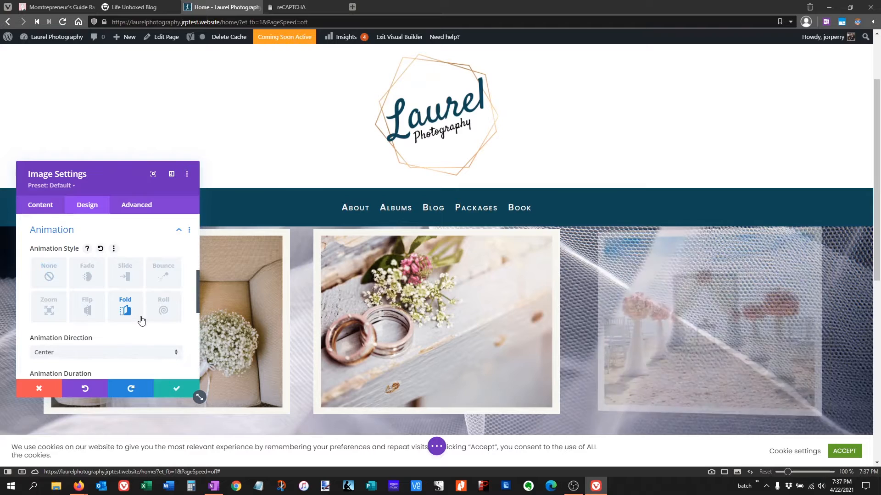
# - Set the arch image's animation duration to 1100ms and raise its animation delay by two increments
pyautogui.scroll(-2, 141, 322)
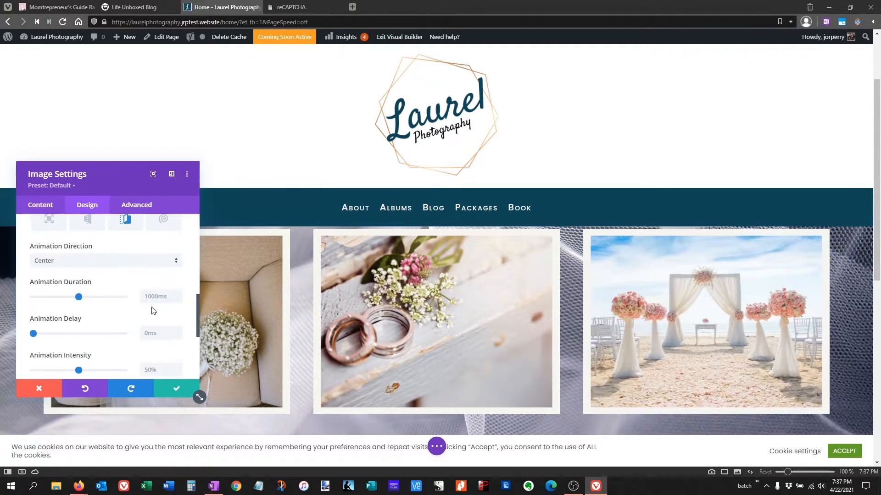
pyautogui.click(178, 293)
pyautogui.click(178, 293)
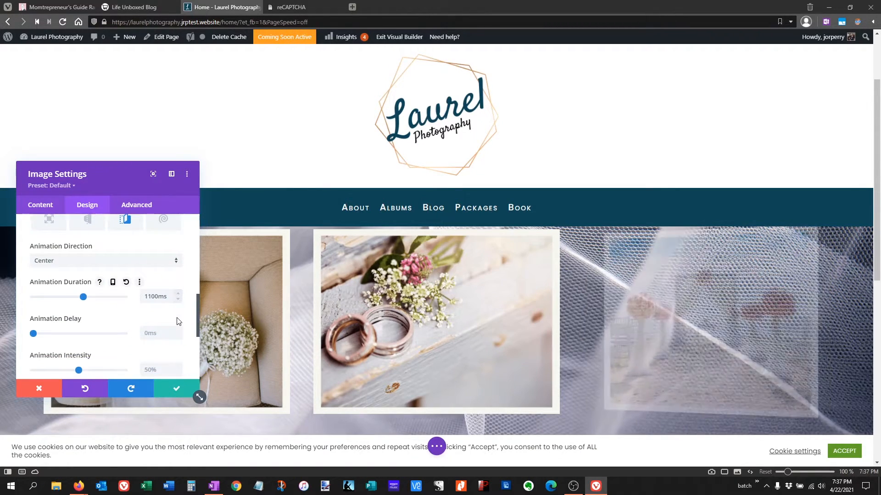
pyautogui.click(178, 332)
pyautogui.click(177, 332)
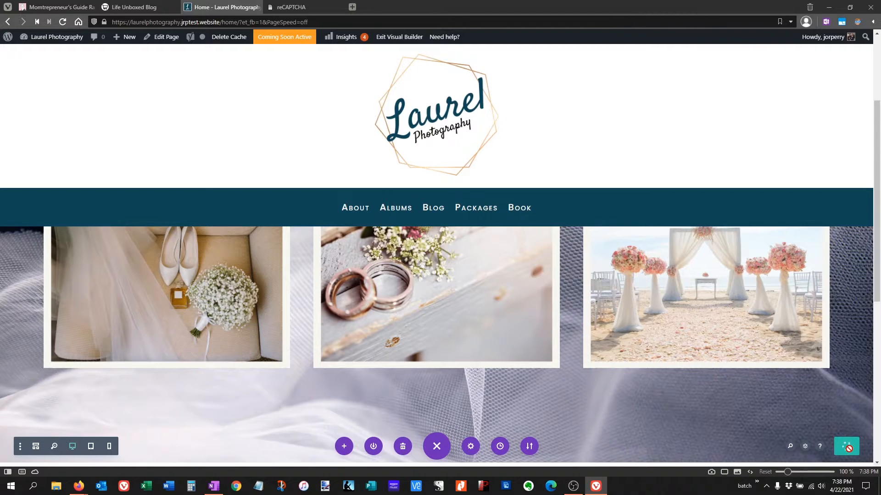
# - Exit the Visual Builder, look over the live home page and reload it to replay the photo animations
pyautogui.click(416, 40)
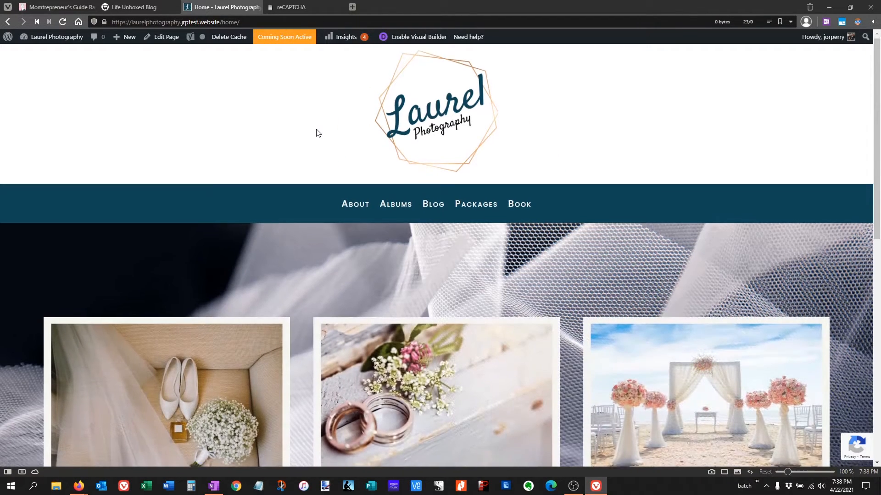
pyautogui.scroll(-3, 318, 133)
pyautogui.scroll(-3, 362, 193)
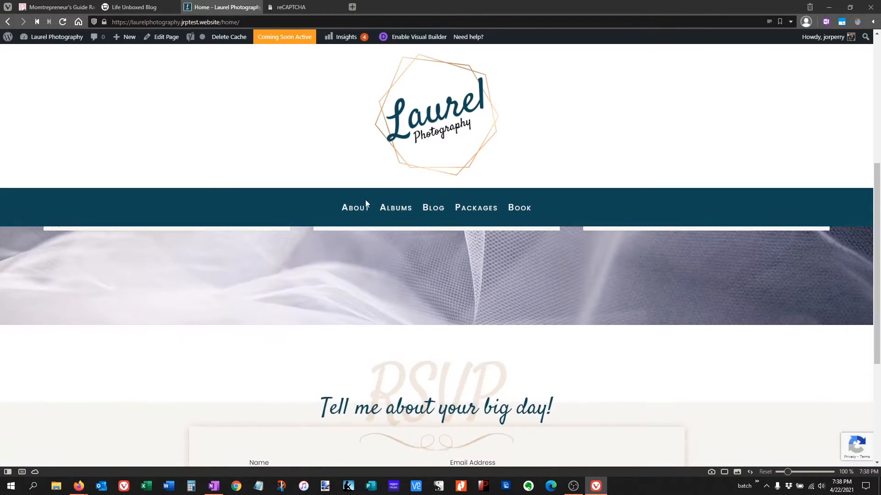
pyautogui.scroll(6, 365, 198)
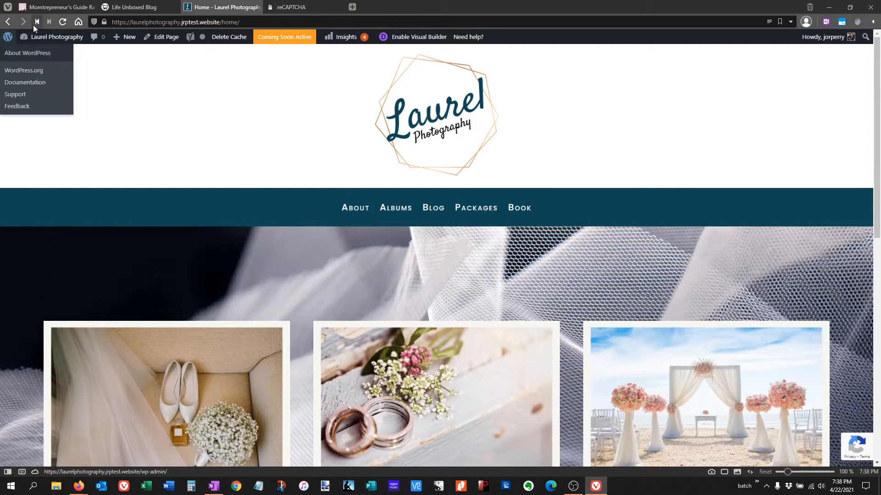
pyautogui.click(64, 20)
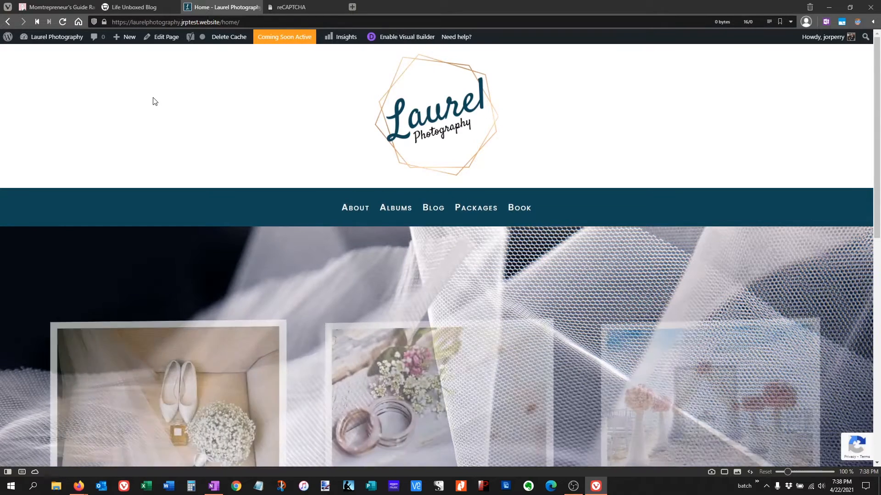
pyautogui.scroll(-6, 155, 101)
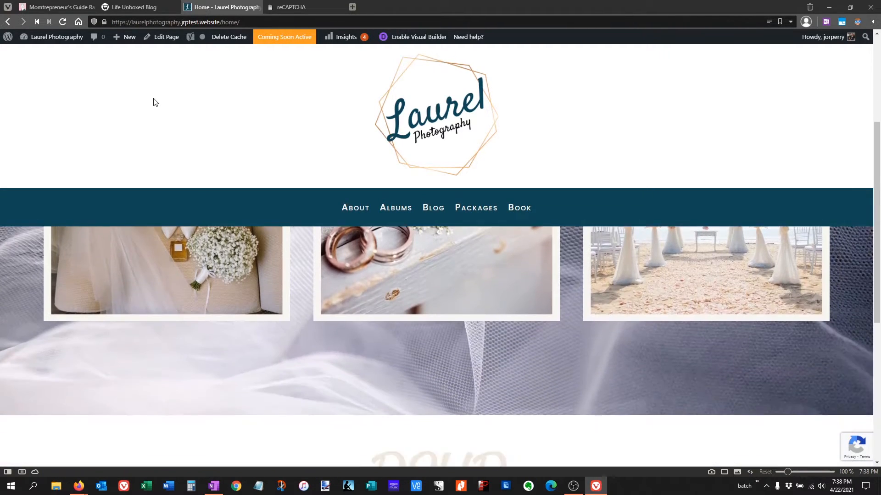
# - Reopen the home page in the Visual Builder and insert a Regular section with a single-column row between the photo section and the RSVP form
pyautogui.click(415, 38)
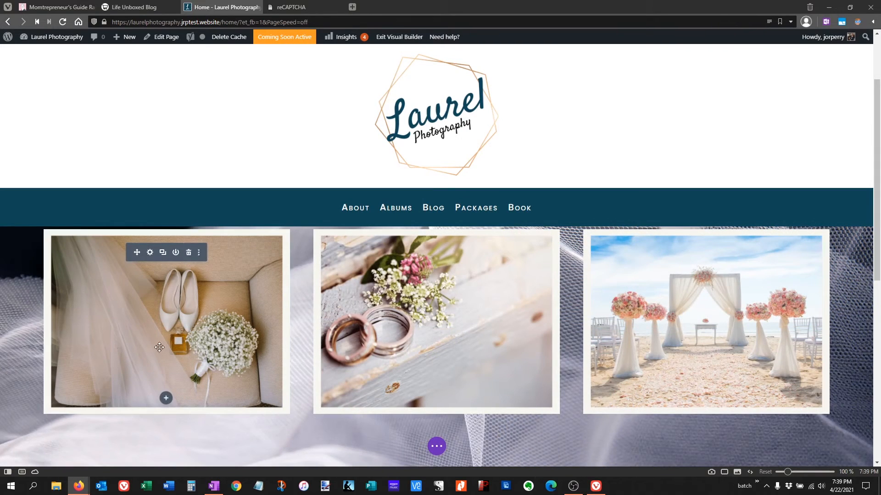
pyautogui.scroll(-2, 169, 344)
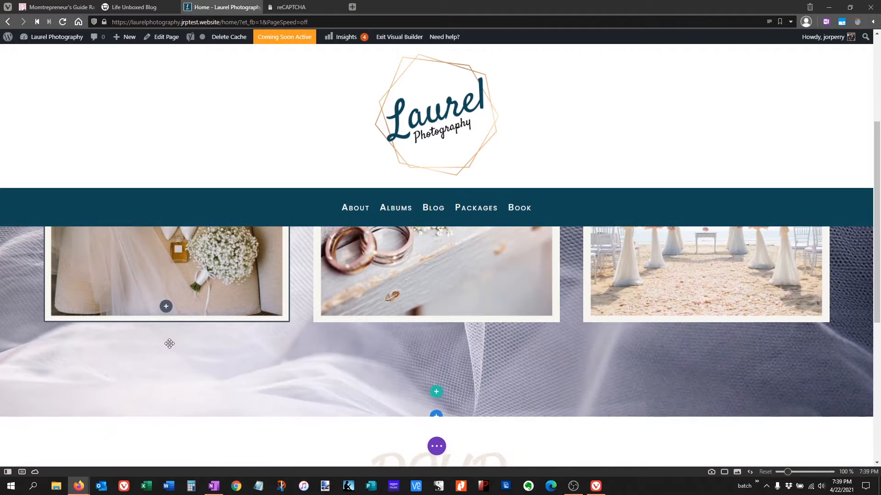
pyautogui.scroll(-1, 169, 344)
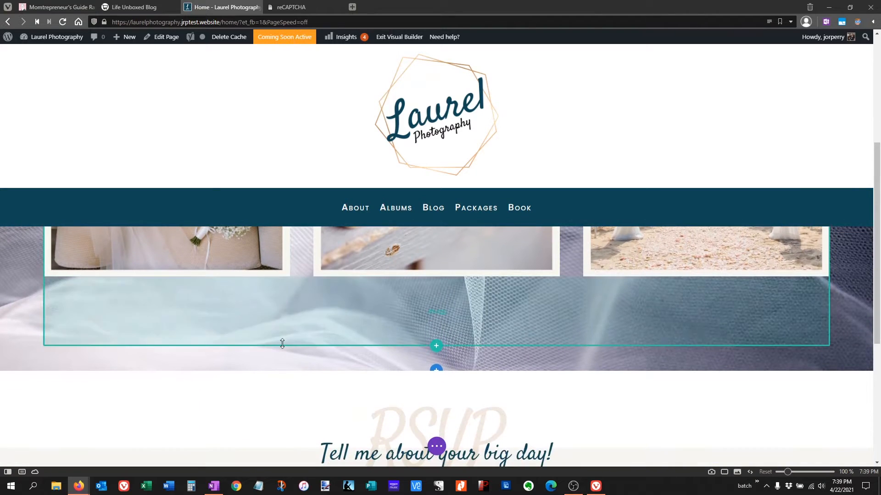
pyautogui.click(437, 370)
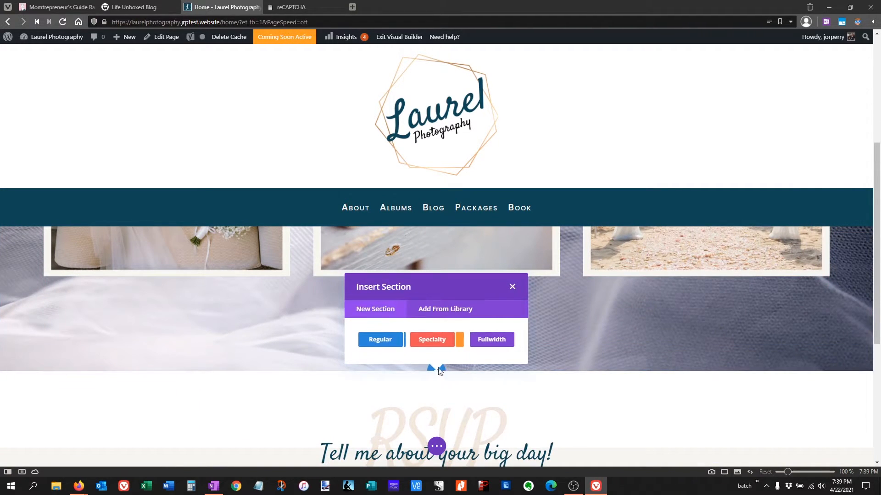
pyautogui.click(393, 340)
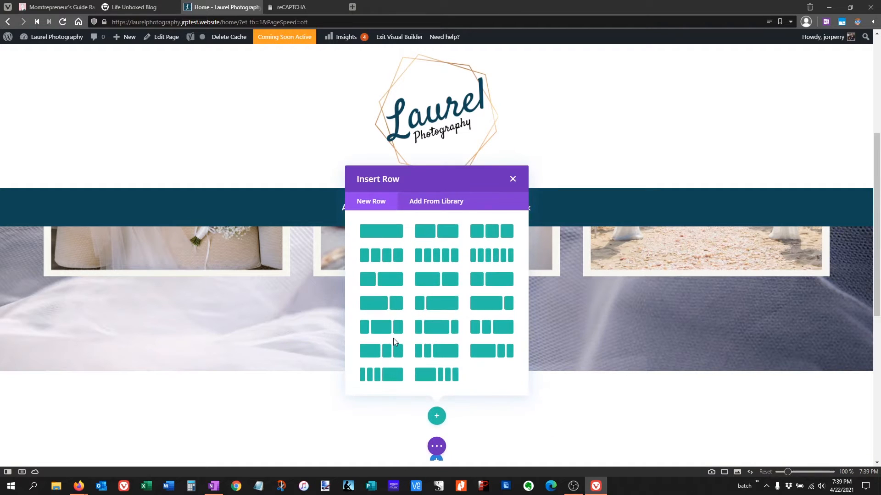
pyautogui.click(378, 236)
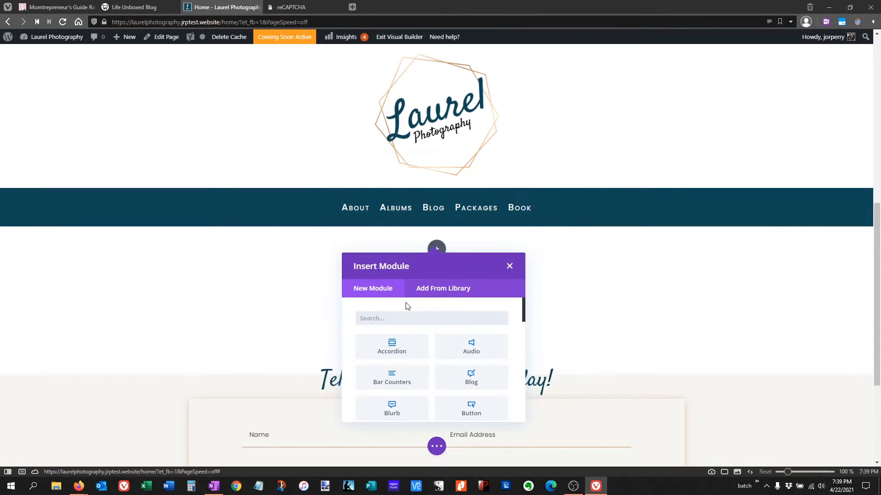
# - Add a Text module with its placeholder content to the new single-column row and save it
pyautogui.write('text')
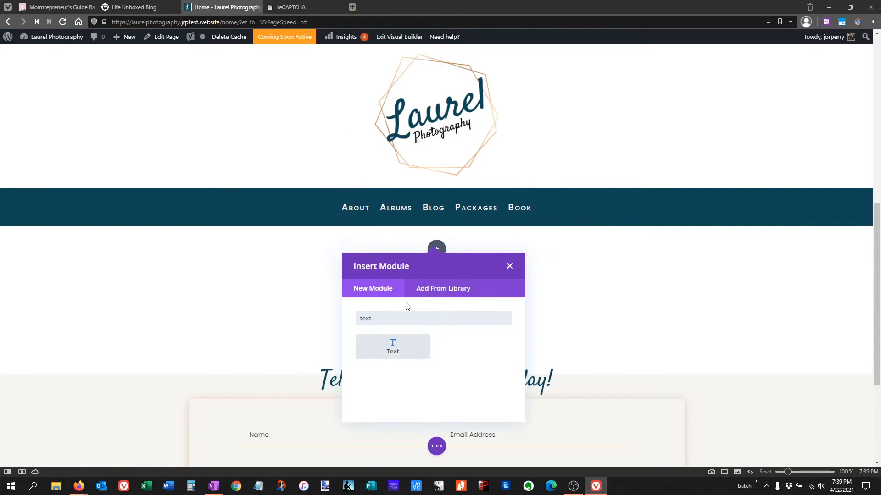
pyautogui.click(395, 347)
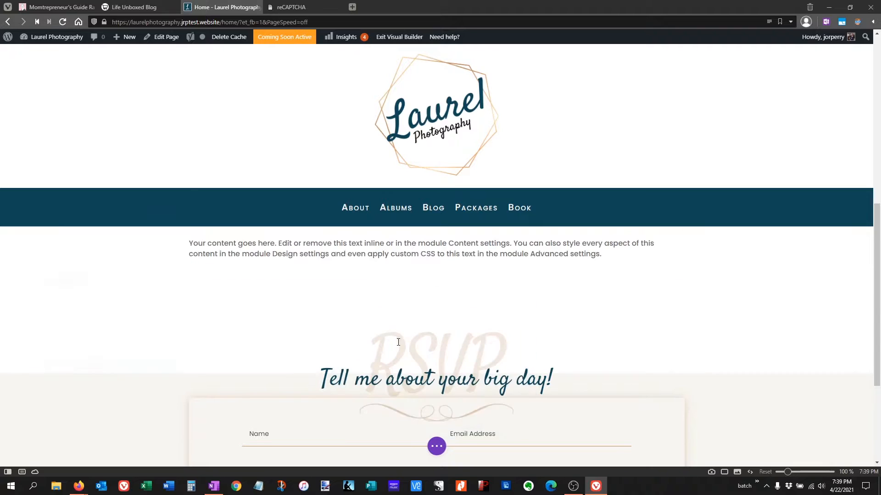
pyautogui.click(177, 390)
pyautogui.scroll(5, 227, 362)
pyautogui.scroll(-2, 228, 362)
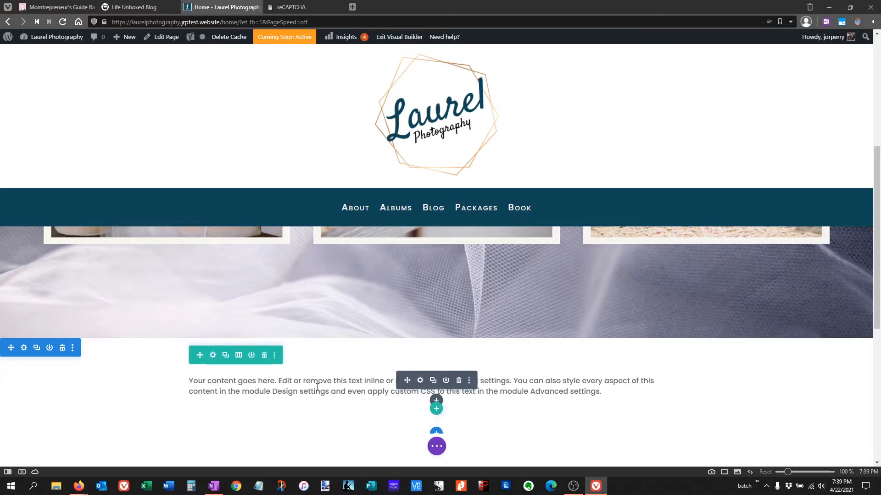
# - Set the width of the text module's row to 100% in its sizing settings
pyautogui.click(213, 356)
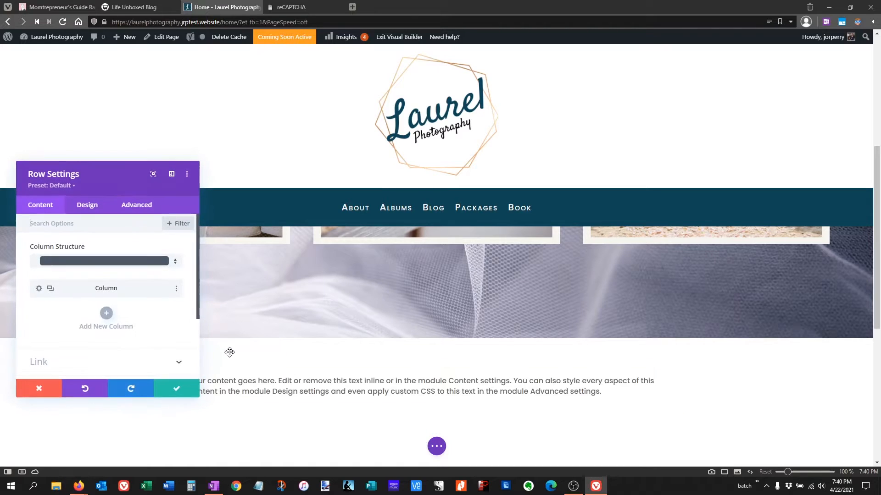
pyautogui.click(99, 205)
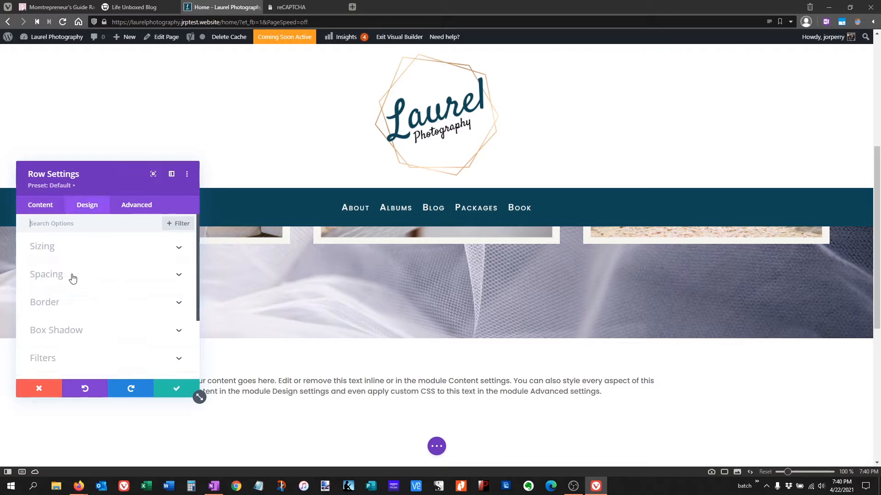
pyautogui.click(65, 250)
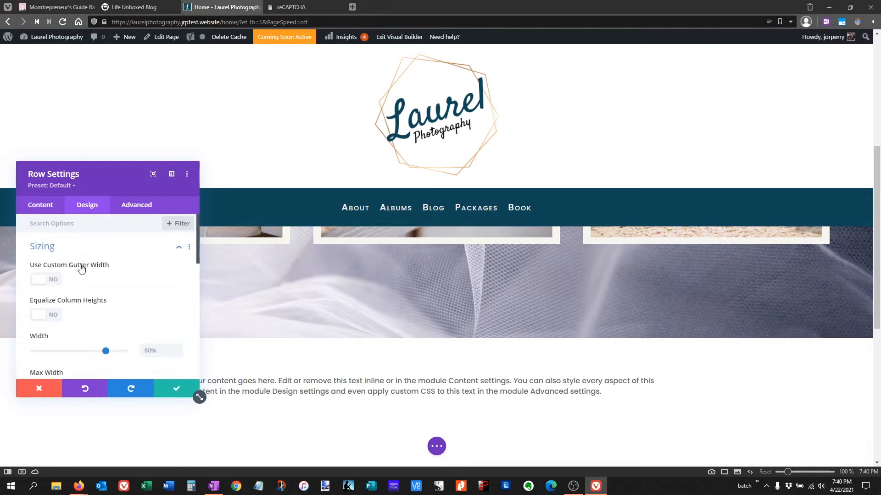
pyautogui.scroll(-2, 94, 336)
pyautogui.scroll(-1, 92, 335)
pyautogui.moveTo(106, 259); pyautogui.dragTo(163, 262)
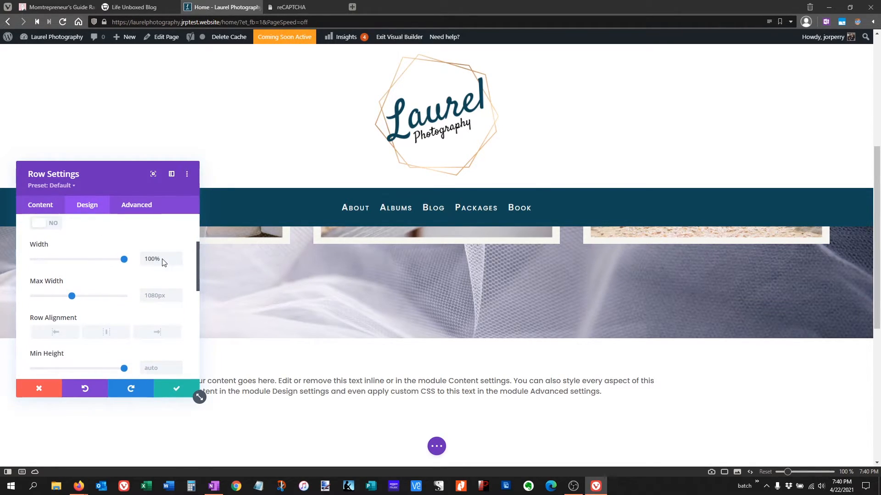
# - Set the text row's maximum width to 100%
pyautogui.click(145, 295)
pyautogui.write('100')
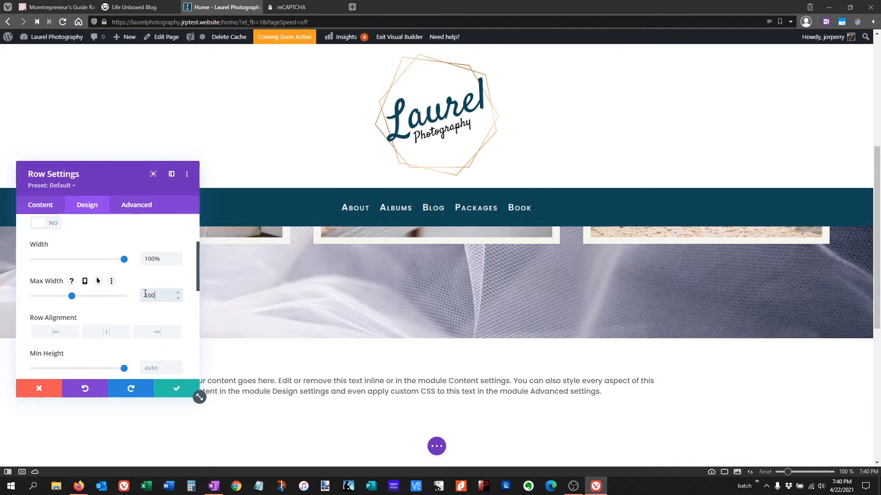
pyautogui.write('px')
pyautogui.press('BackSpace')
pyautogui.press('BackSpace')
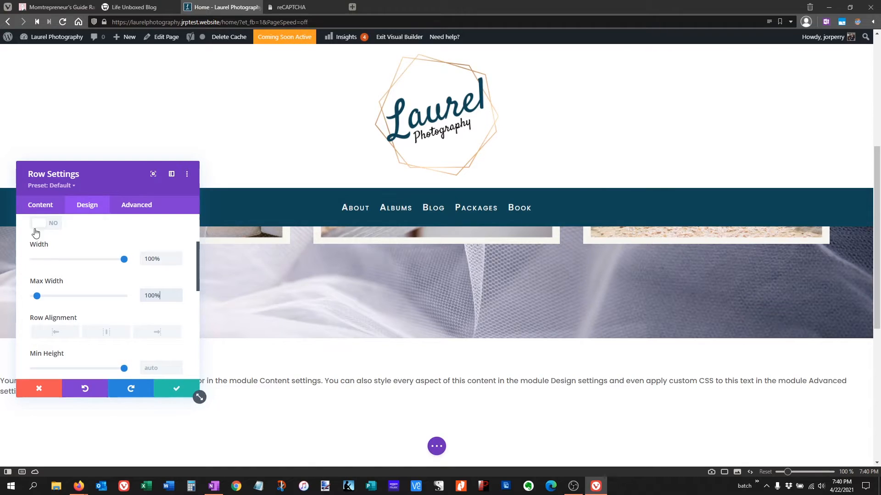
# - Save the row settings and give the text module a dark teal #104657 background color
pyautogui.click(179, 389)
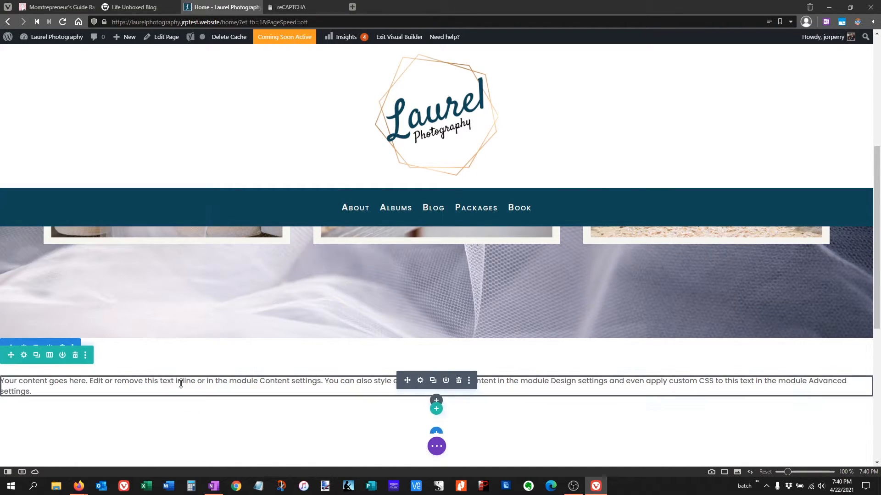
pyautogui.click(421, 382)
pyautogui.scroll(-8, 92, 321)
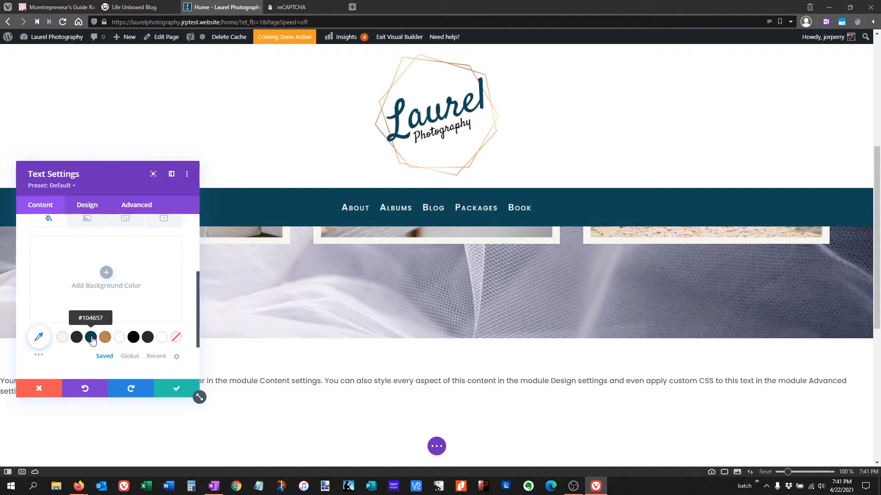
pyautogui.click(91, 338)
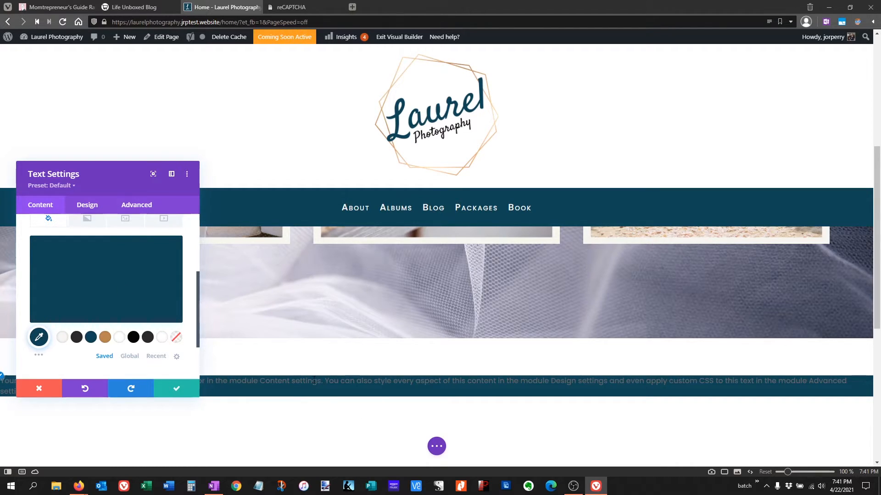
# - Replace the text module's placeholder content with "Capturing memories for your big day!" formatted as Heading 2
pyautogui.scroll(3, 98, 284)
pyautogui.click(46, 257)
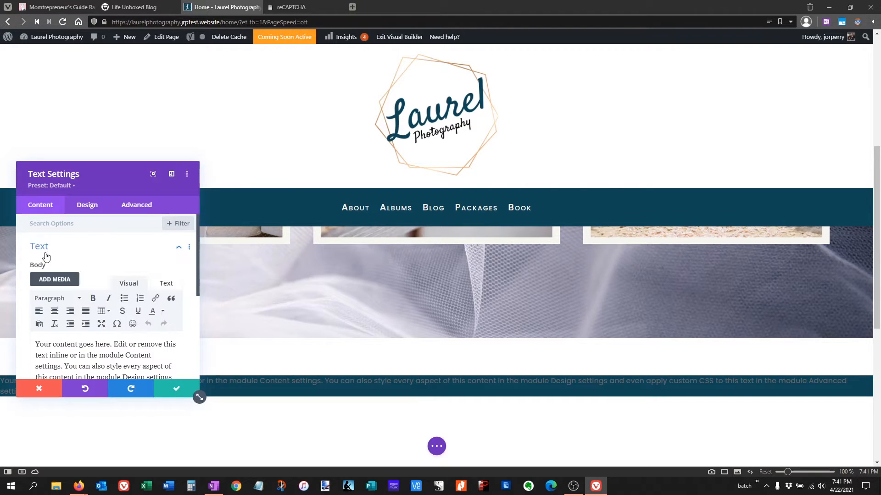
pyautogui.scroll(-1, 40, 298)
pyautogui.tripleClick(35, 300)
pyautogui.write('Capturing M')
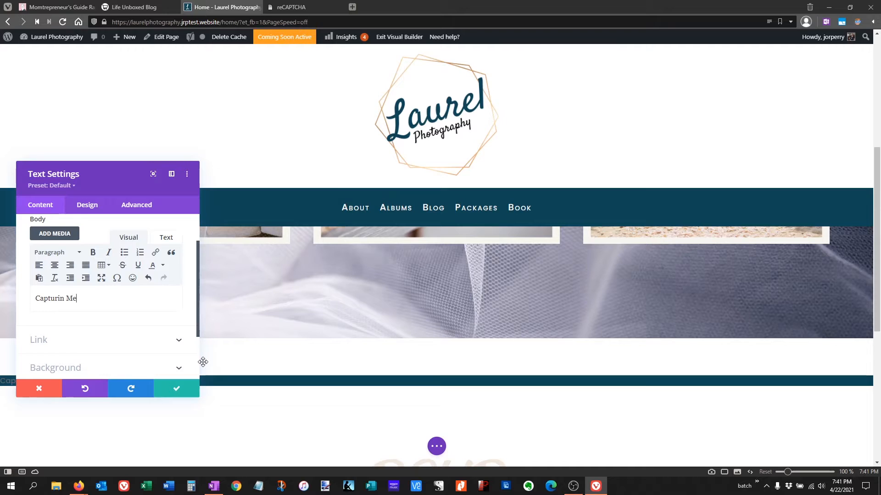
pyautogui.press('BackSpace')
pyautogui.write('memories for your big day!')
pyautogui.hotkey('ctrl', 'a')
pyautogui.click(57, 252)
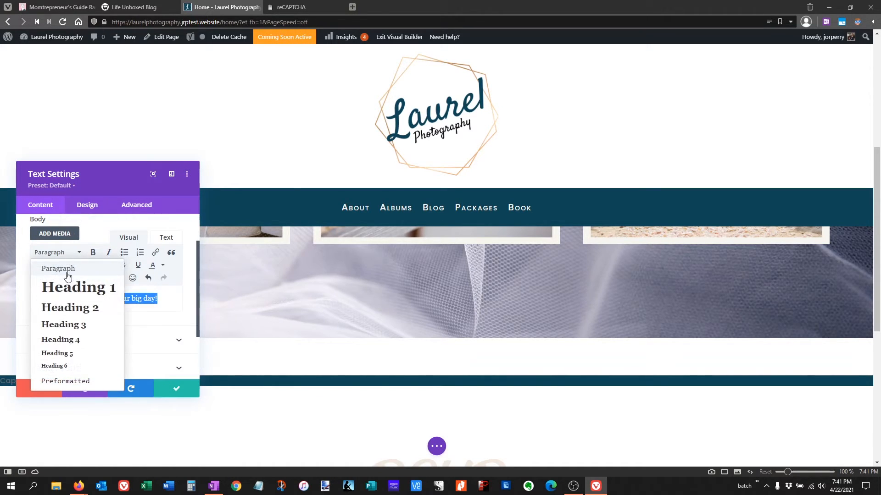
pyautogui.click(80, 308)
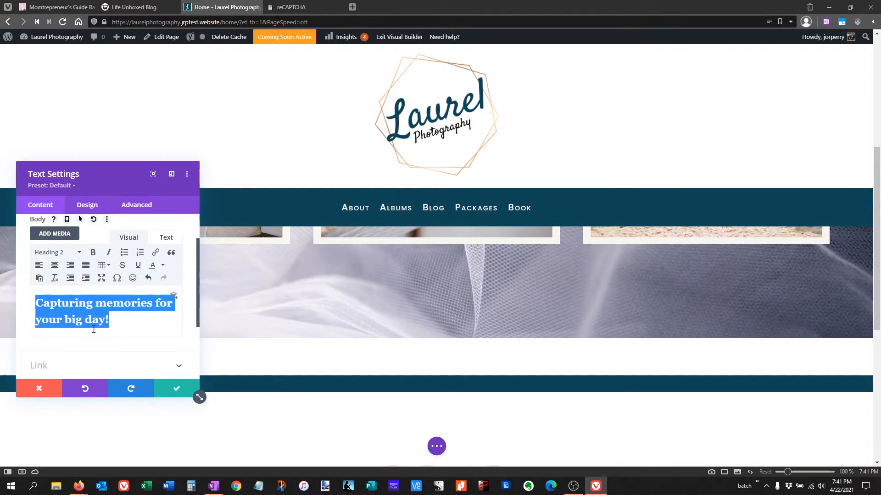
# - Set the module's Heading 2 text to the saved off-white color and center its alignment
pyautogui.click(89, 206)
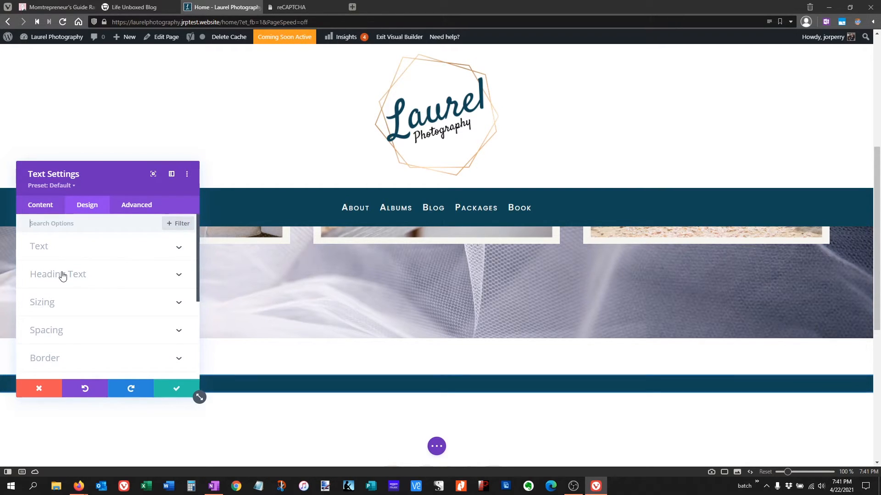
pyautogui.click(63, 274)
pyautogui.click(67, 253)
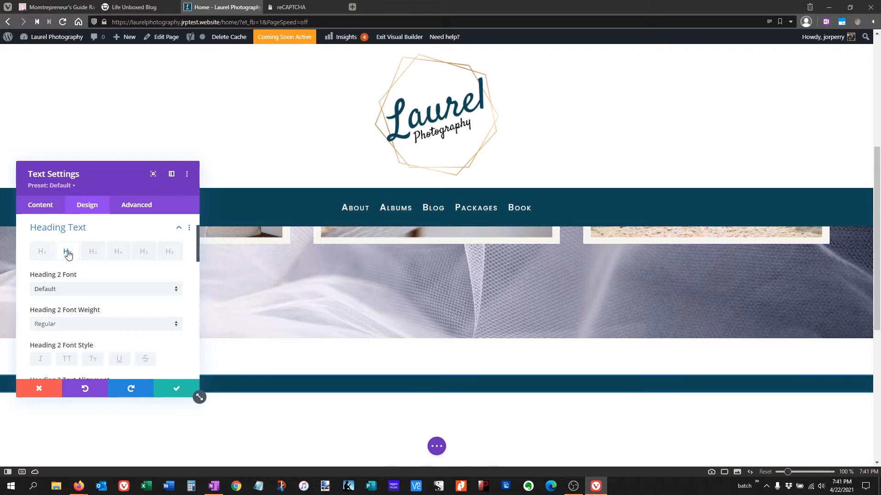
pyautogui.scroll(-1, 90, 292)
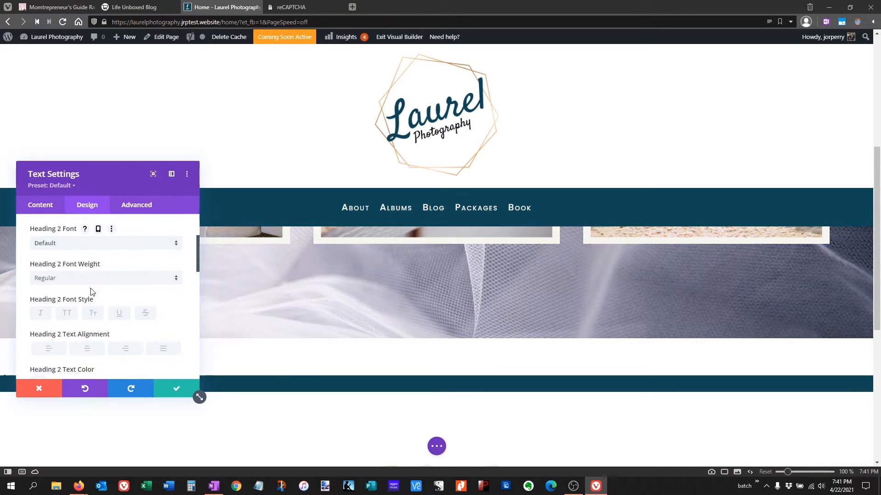
pyautogui.scroll(-2, 90, 292)
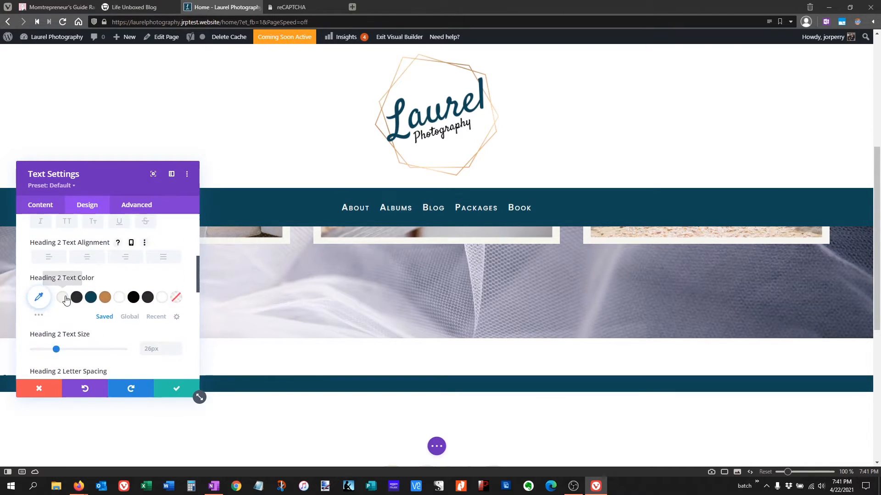
pyautogui.click(62, 298)
pyautogui.moveTo(91, 170); pyautogui.dragTo(403, 131)
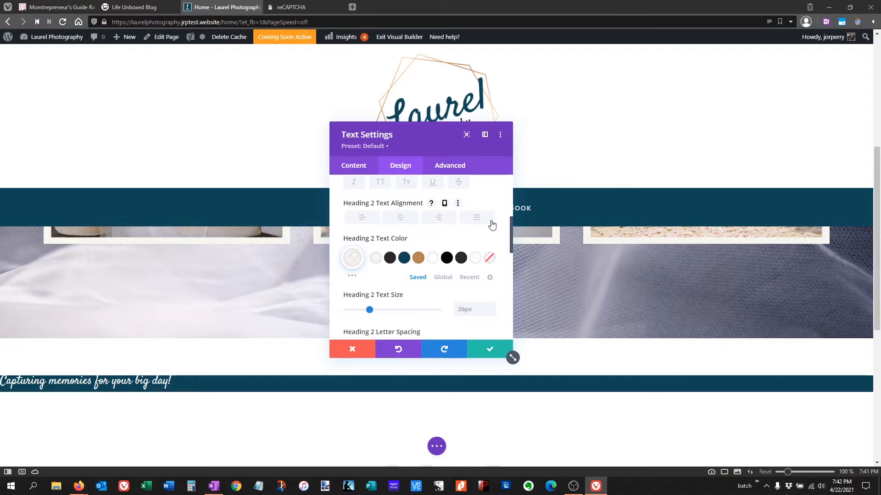
pyautogui.click(406, 220)
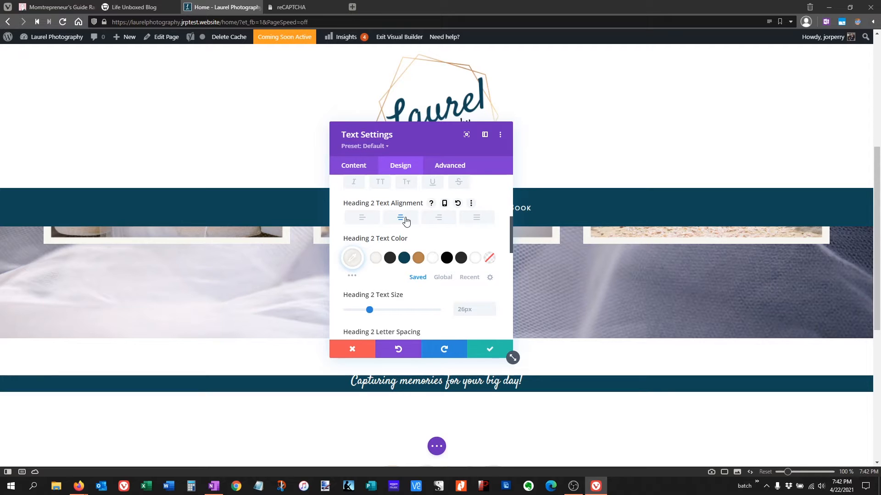
# - Set the Heading 2 text size to 3vw
pyautogui.scroll(-1, 405, 260)
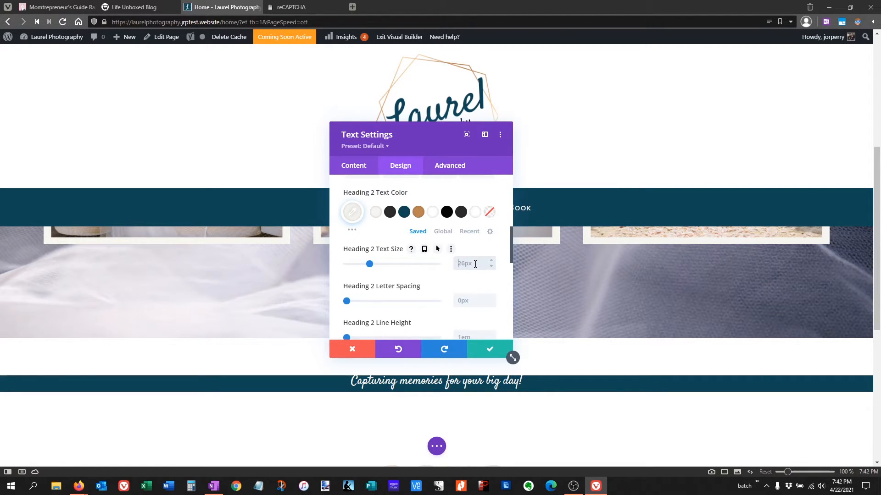
pyautogui.write('3vw')
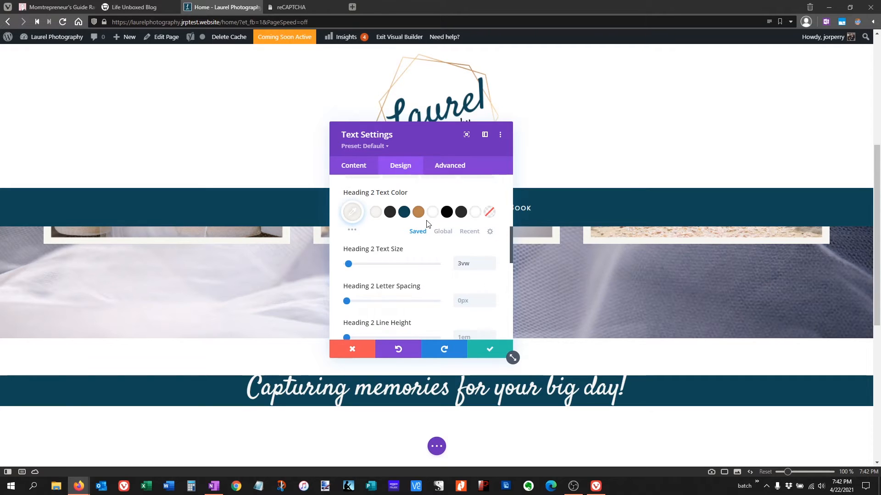
pyautogui.scroll(1, 416, 236)
pyautogui.scroll(5, 416, 237)
pyautogui.scroll(-3, 416, 236)
pyautogui.scroll(-5, 415, 236)
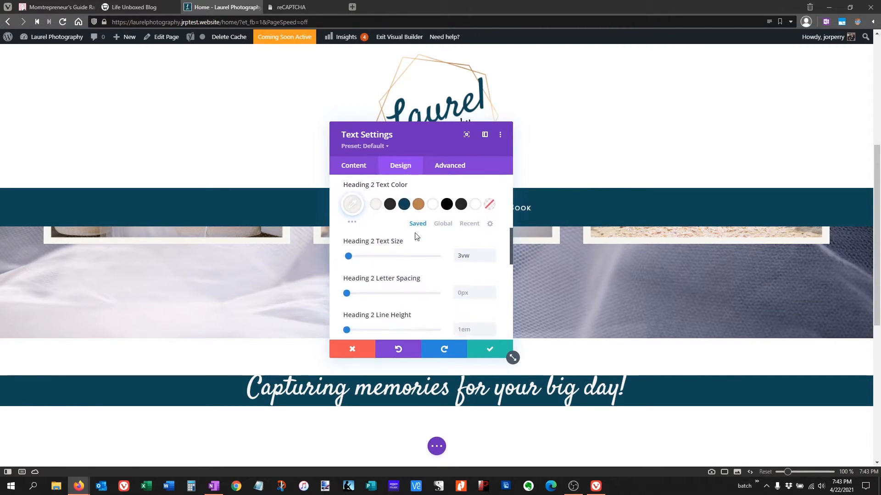
# - Set the text module's padding to 19px at the top and 10px at the bottom, and save the module
pyautogui.scroll(-2, 415, 237)
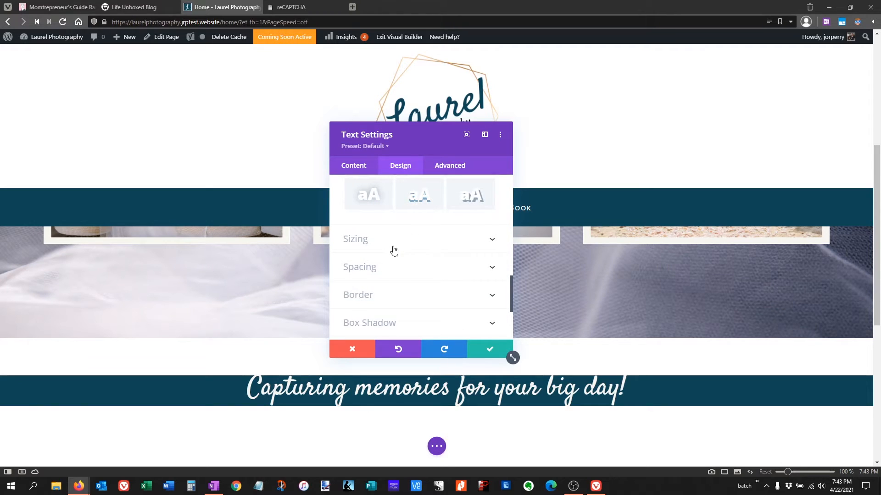
pyautogui.click(382, 275)
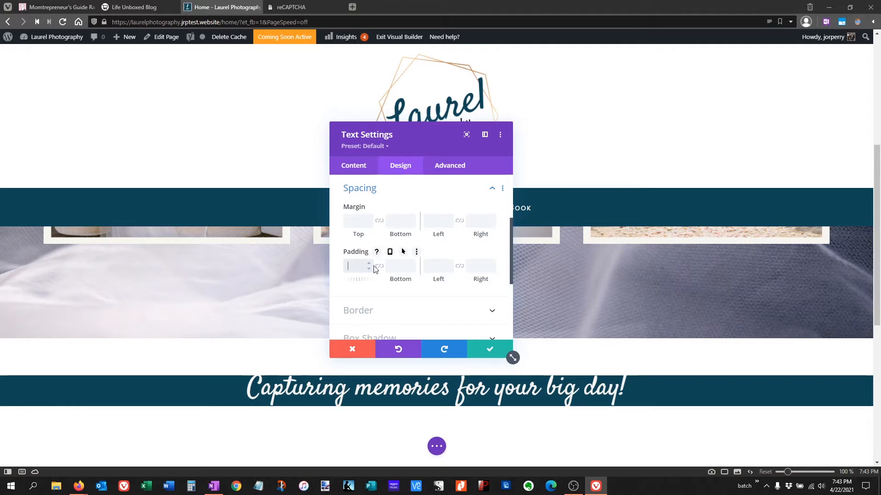
pyautogui.write('19')
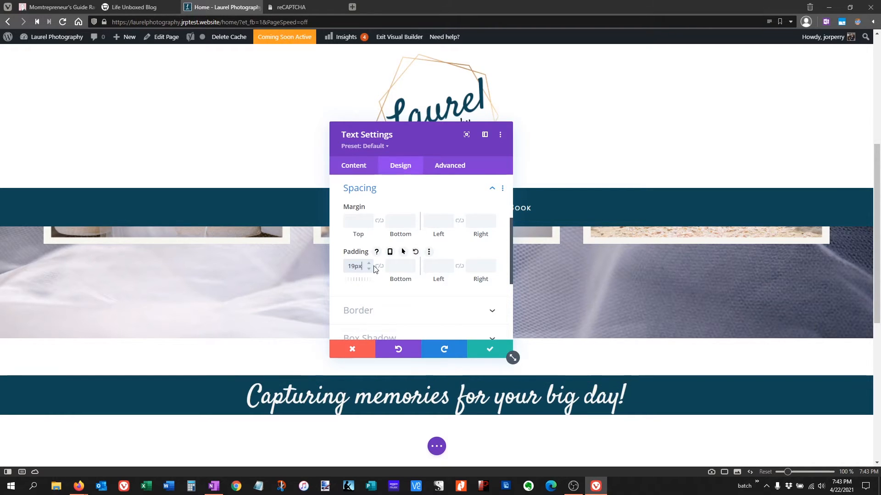
pyautogui.click(396, 265)
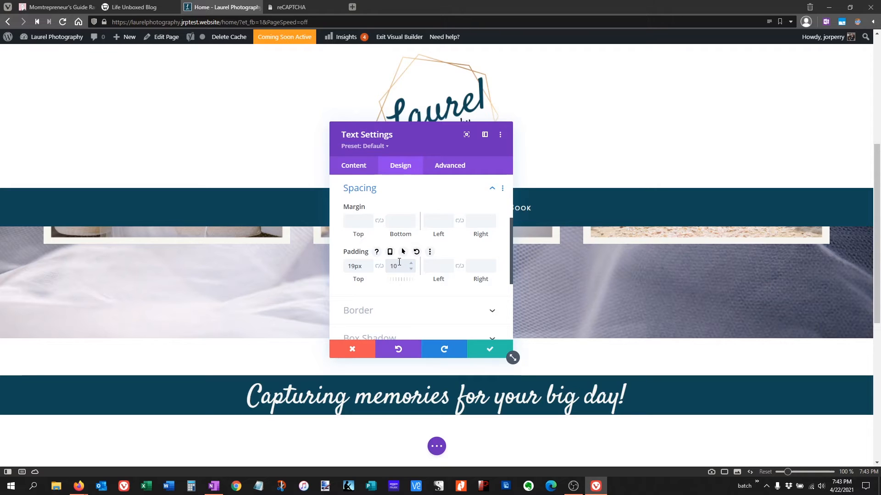
pyautogui.write('px')
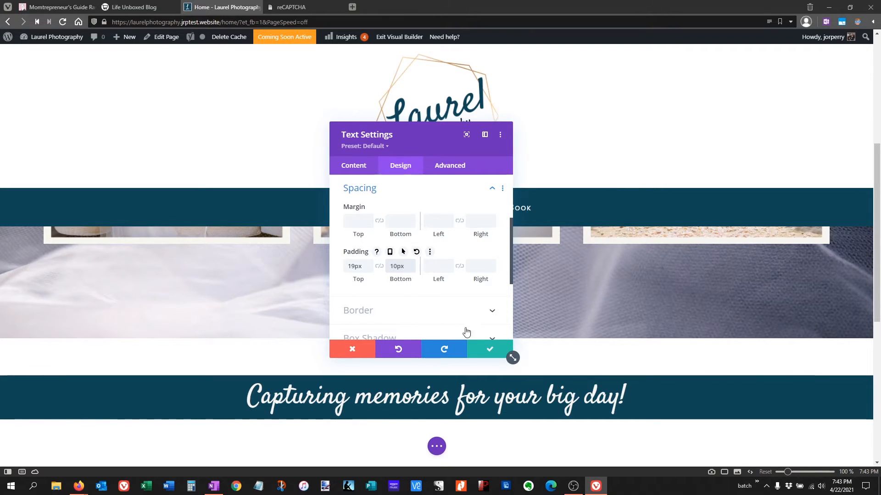
pyautogui.click(490, 351)
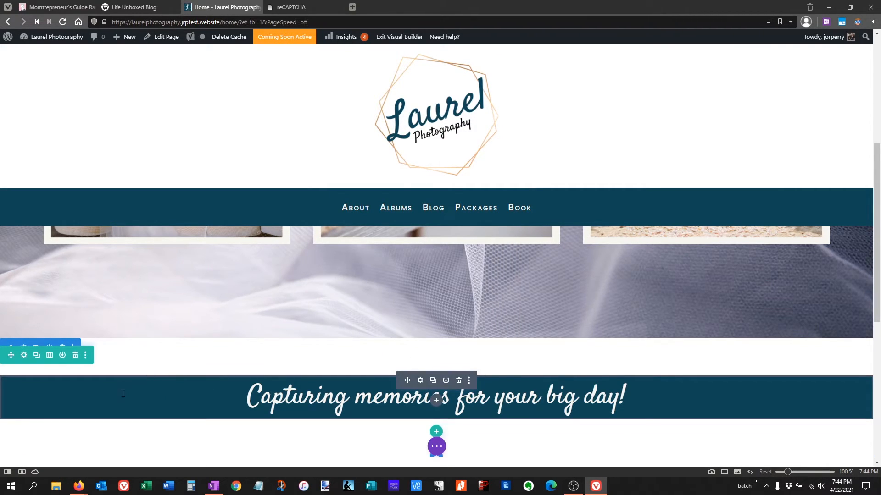
# - Set the bottom padding of the section holding the tagline to 0px and save it
pyautogui.scroll(-1, 178, 384)
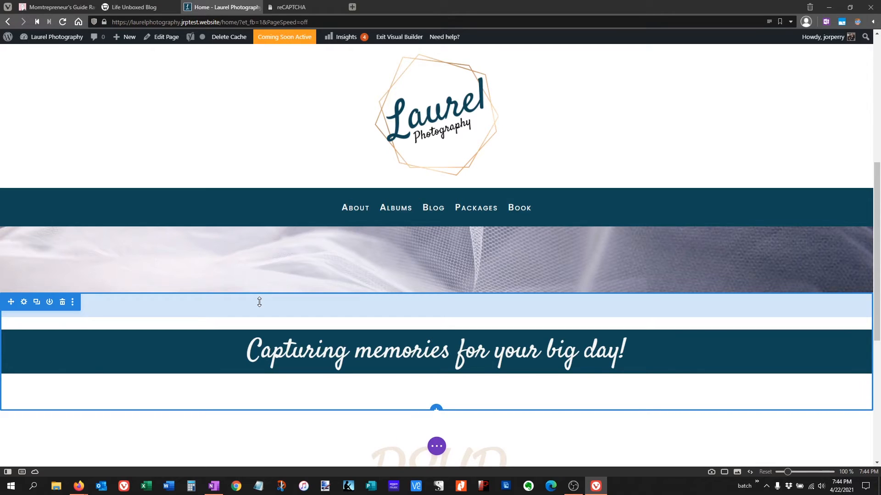
pyautogui.click(23, 302)
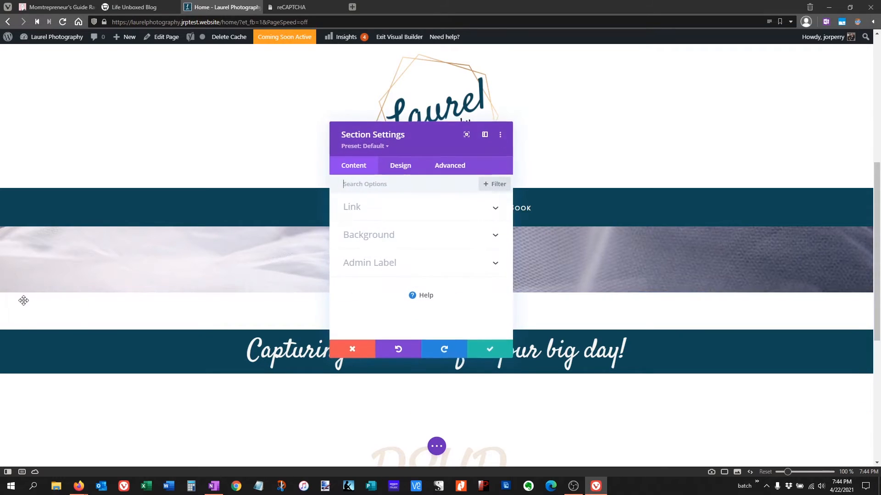
pyautogui.click(397, 170)
pyautogui.click(403, 266)
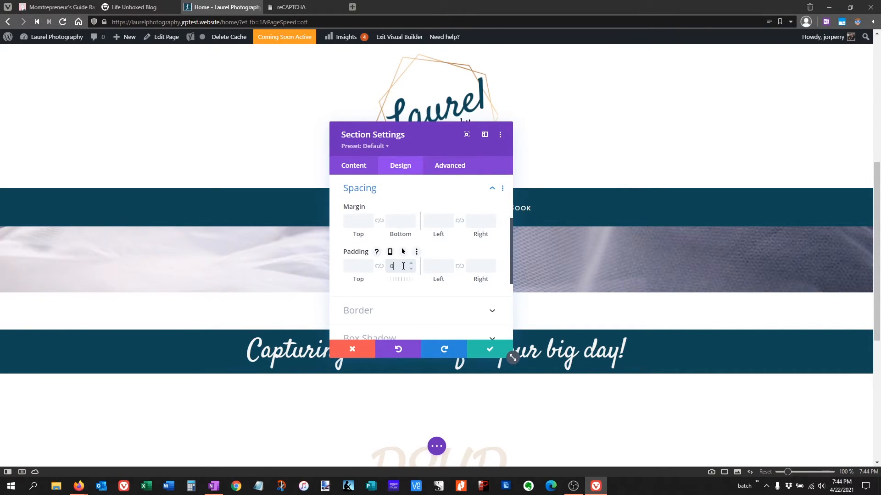
pyautogui.press('Return')
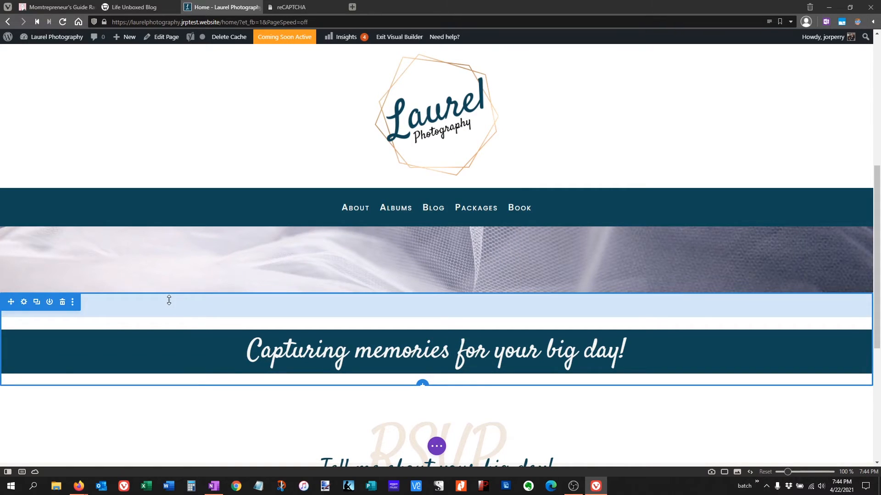
# - Set the tagline section's top padding to 0px and save the section settings
pyautogui.click(24, 303)
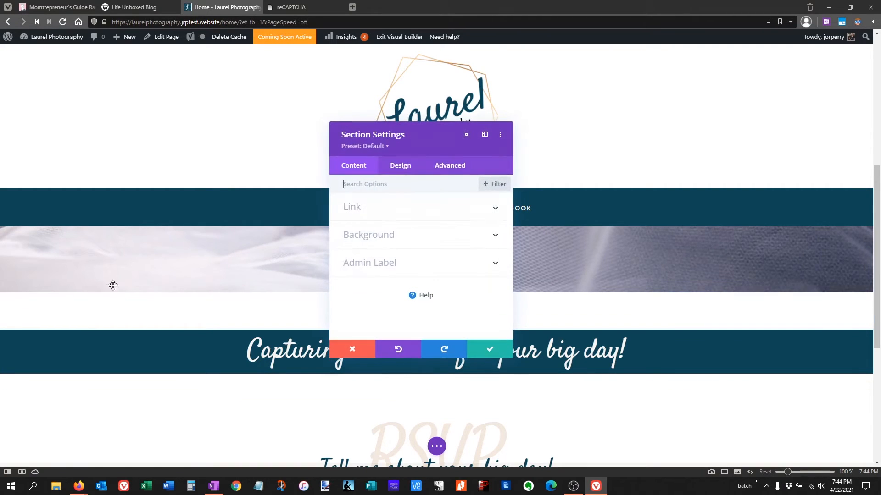
pyautogui.click(401, 168)
pyautogui.click(384, 291)
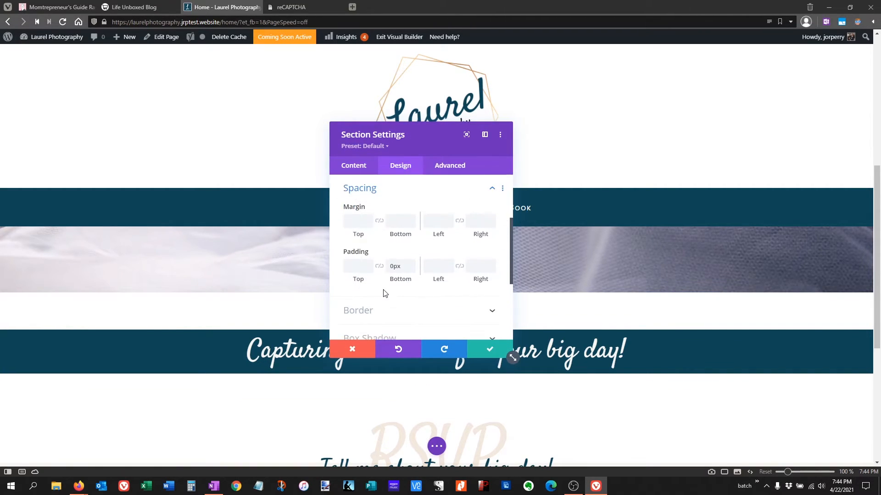
pyautogui.click(360, 266)
pyautogui.write('0px')
pyautogui.click(490, 351)
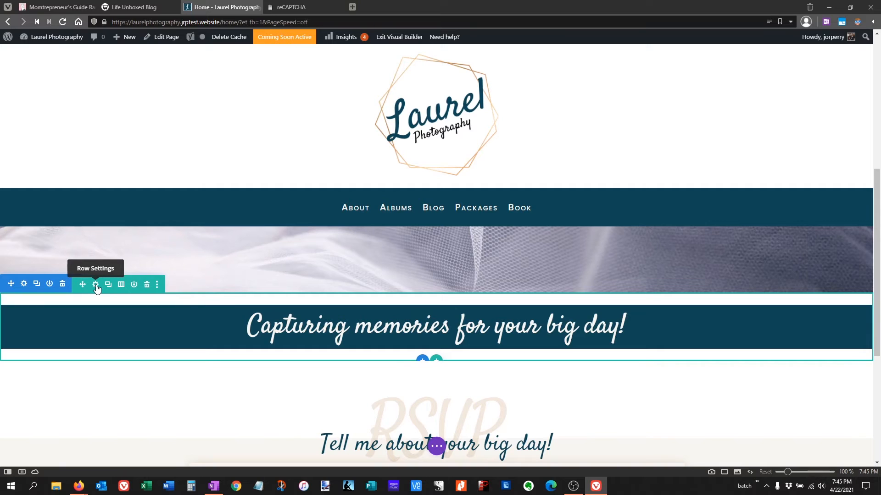
# - Set the tagline row's top and bottom padding to 0px, save it, and check the banner beneath the photo section
pyautogui.click(96, 285)
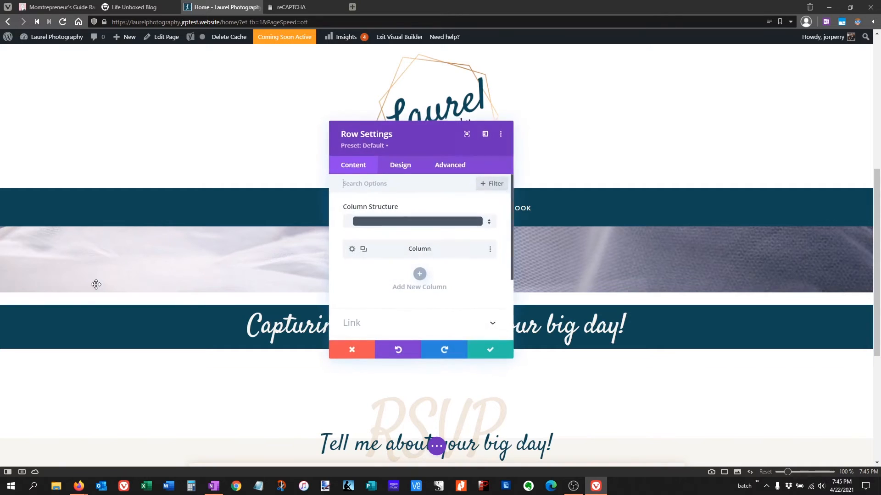
pyautogui.click(401, 167)
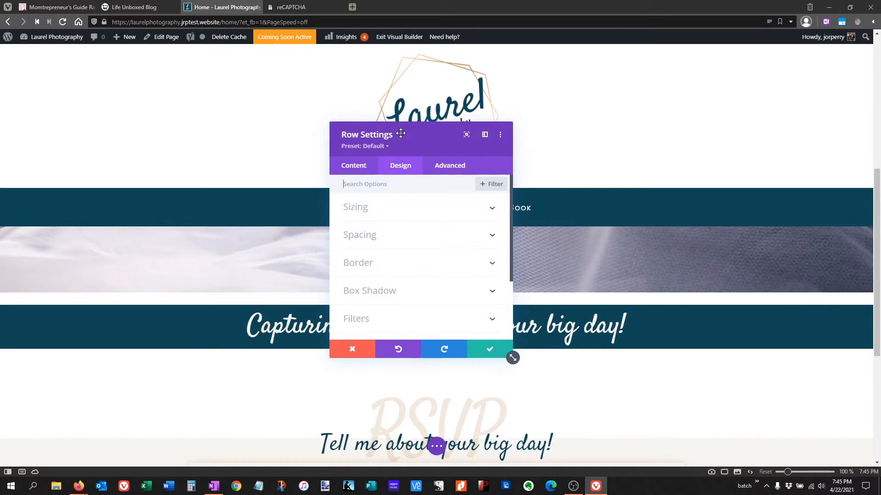
pyautogui.click(384, 234)
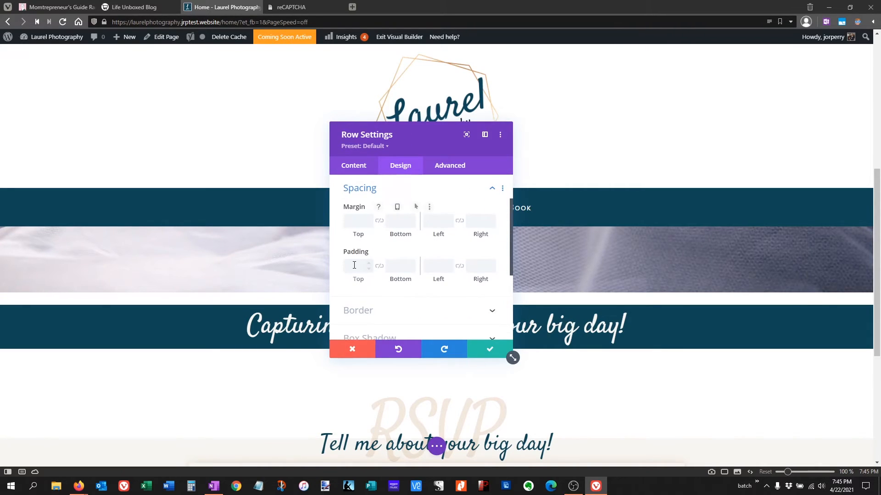
pyautogui.write('0')
pyautogui.press('Tab')
pyautogui.write('0')
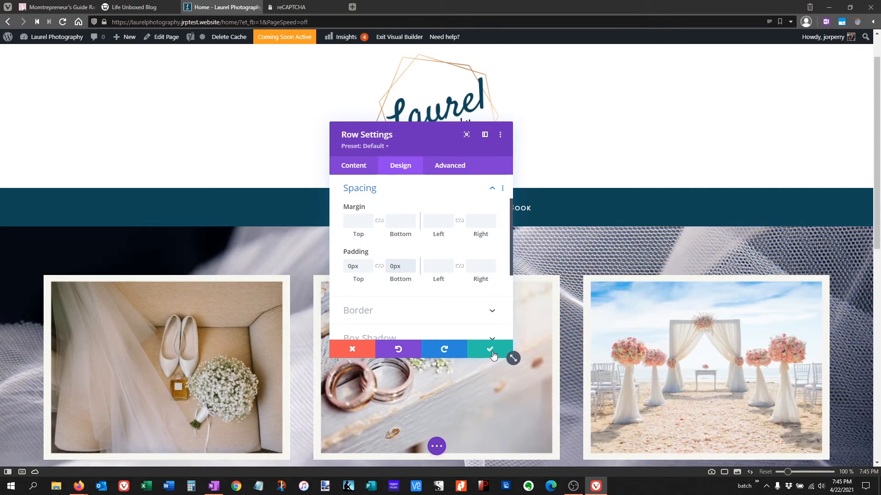
pyautogui.click(491, 352)
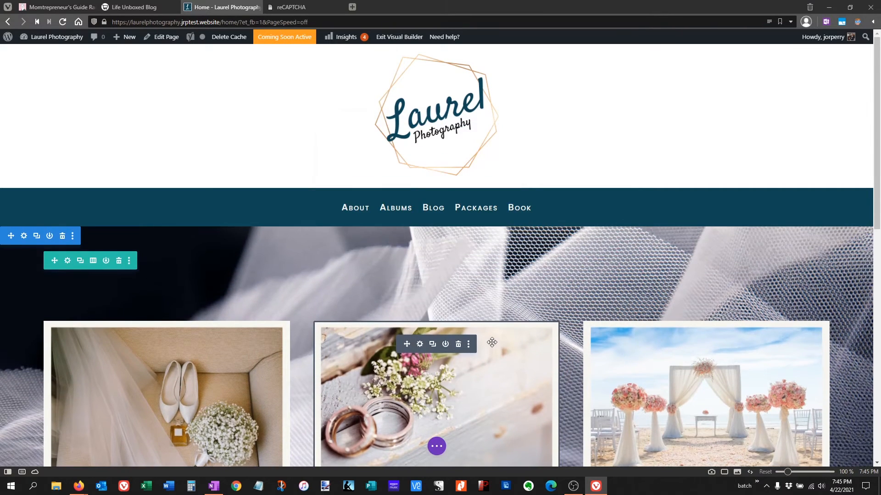
pyautogui.scroll(-4, 492, 357)
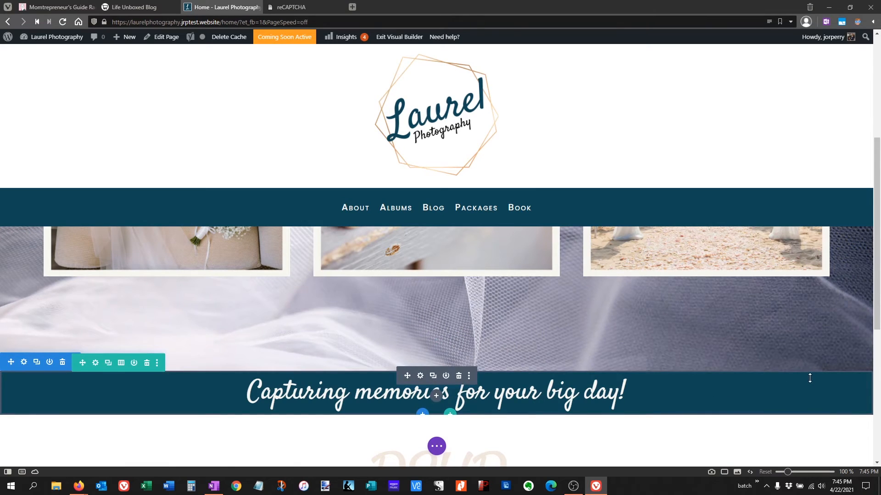
# - Set the tagline row's top margin to -6% and save the row settings
pyautogui.click(97, 363)
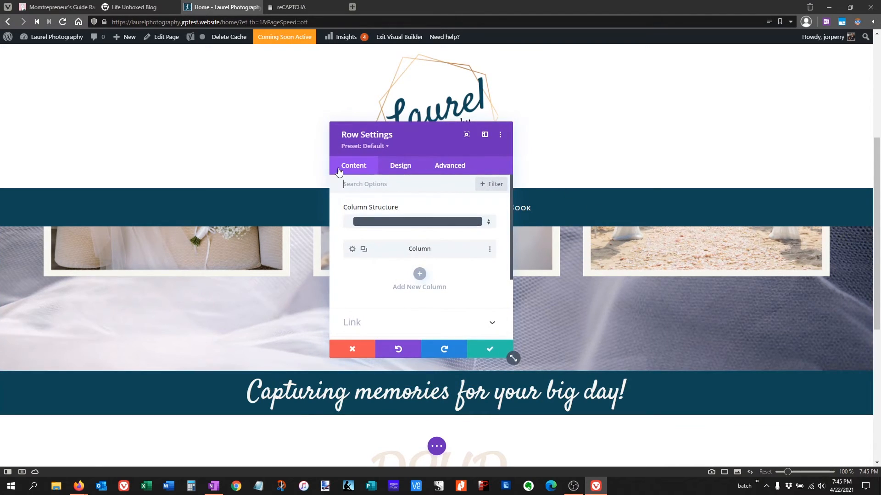
pyautogui.click(397, 168)
pyautogui.click(373, 236)
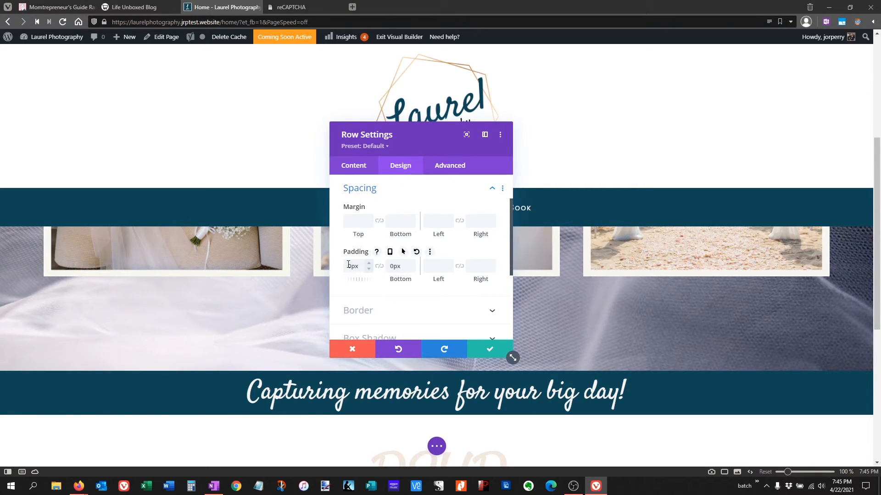
pyautogui.click(358, 221)
pyautogui.write('-7')
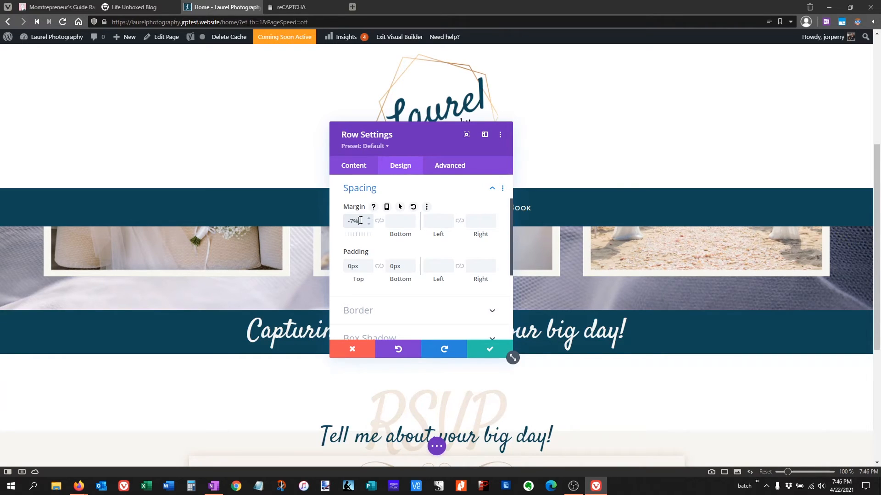
pyautogui.click(369, 223)
pyautogui.click(370, 221)
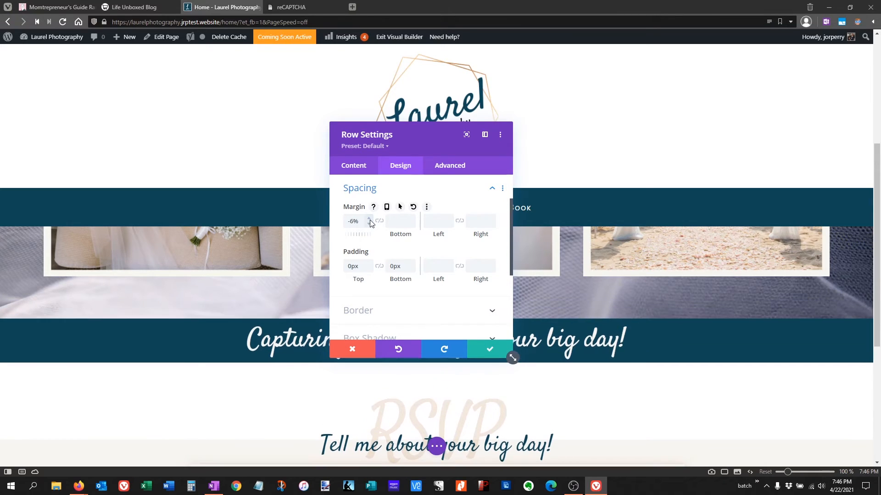
pyautogui.click(493, 351)
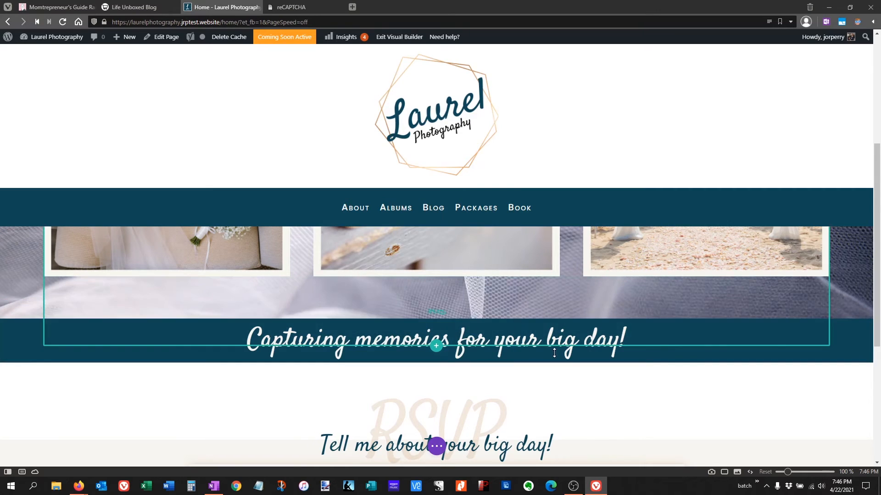
# - Remove the top padding of the wedding photo section so the photo row begins directly beneath the navigation menu
pyautogui.scroll(5, 541, 321)
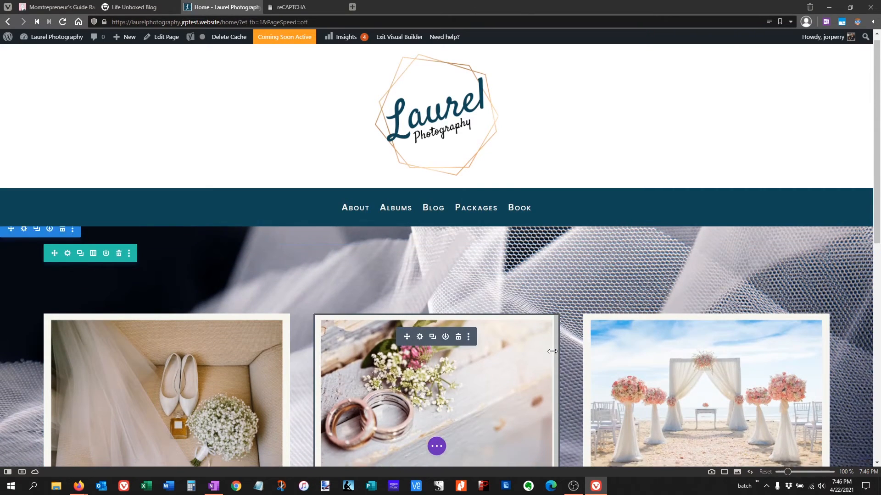
pyautogui.scroll(-5, 546, 348)
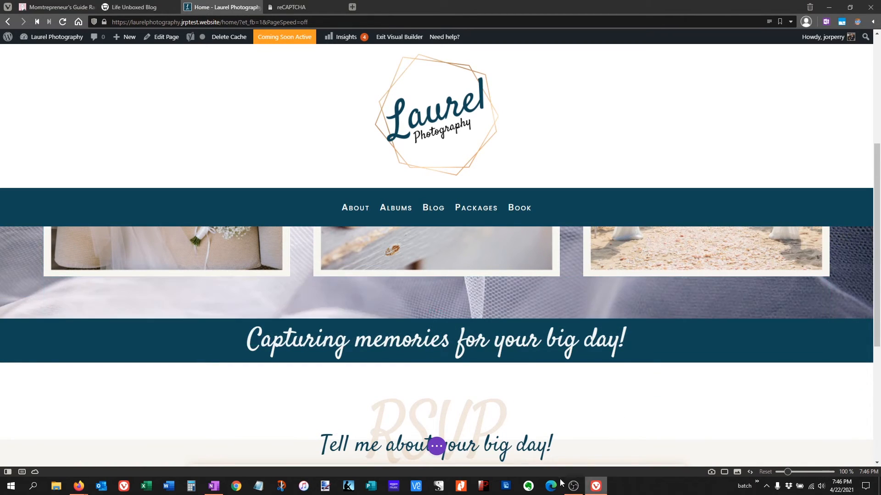
pyautogui.scroll(1, 535, 388)
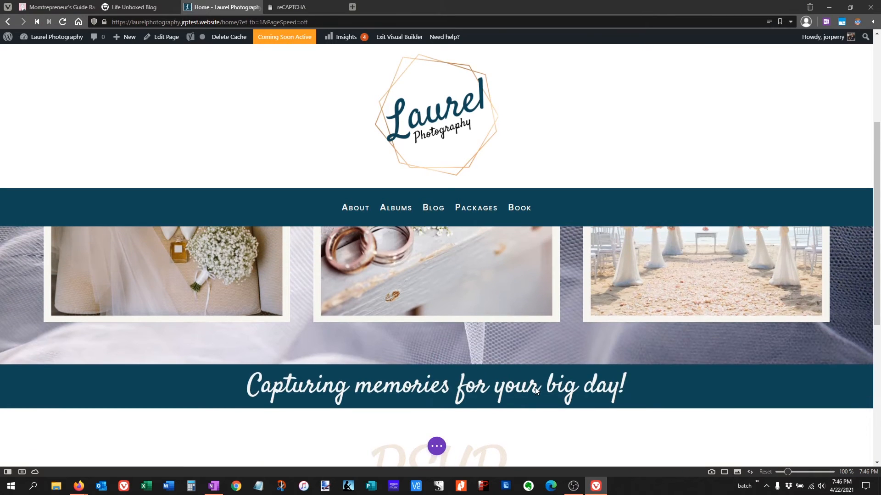
pyautogui.scroll(4, 478, 357)
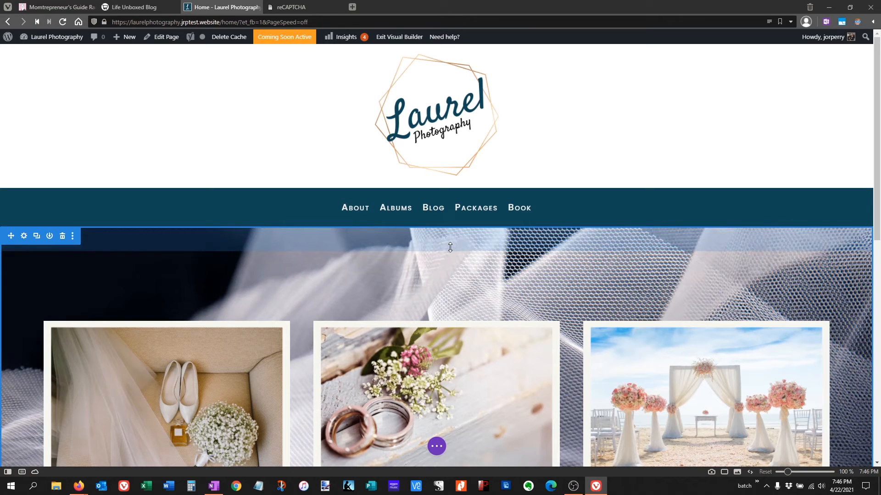
pyautogui.moveTo(450, 247); pyautogui.dragTo(453, 214)
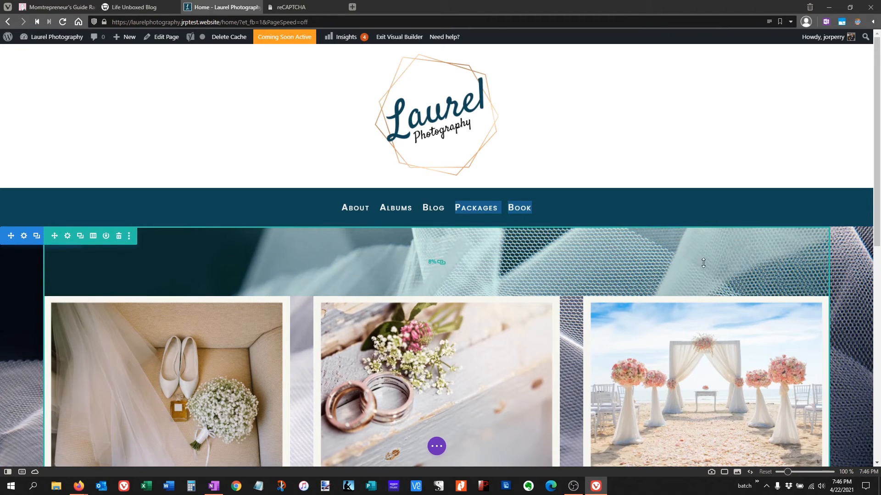
# - Try to adjust the photo row's height, reset its minimum height to auto, and save the row settings
pyautogui.moveTo(631, 229)
pyautogui.mouseDown()
pyautogui.moveTo(632, 244)
pyautogui.moveTo(619, 198)
pyautogui.moveTo(626, 242)
pyautogui.mouseUp()
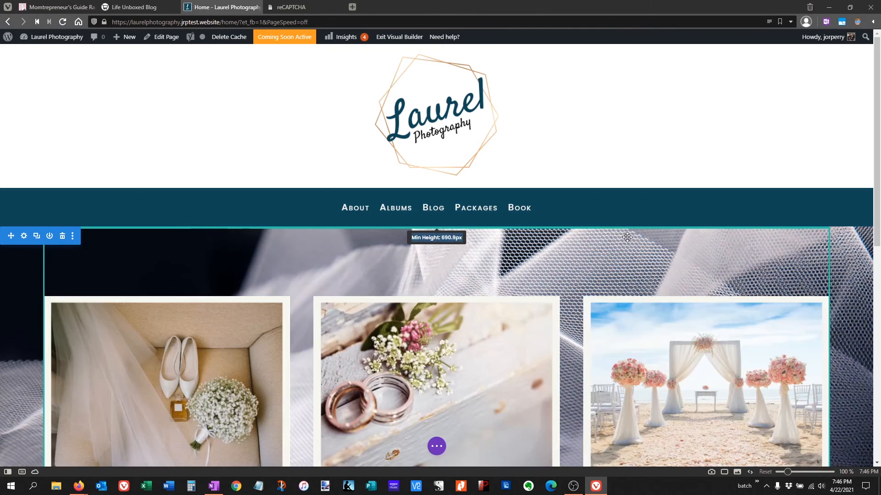
pyautogui.click(435, 250)
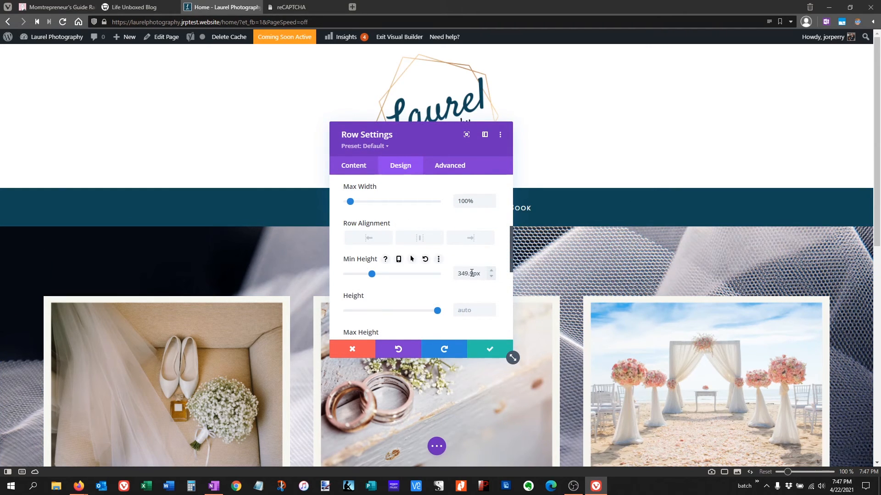
pyautogui.moveTo(456, 273); pyautogui.dragTo(482, 275)
pyautogui.click(426, 260)
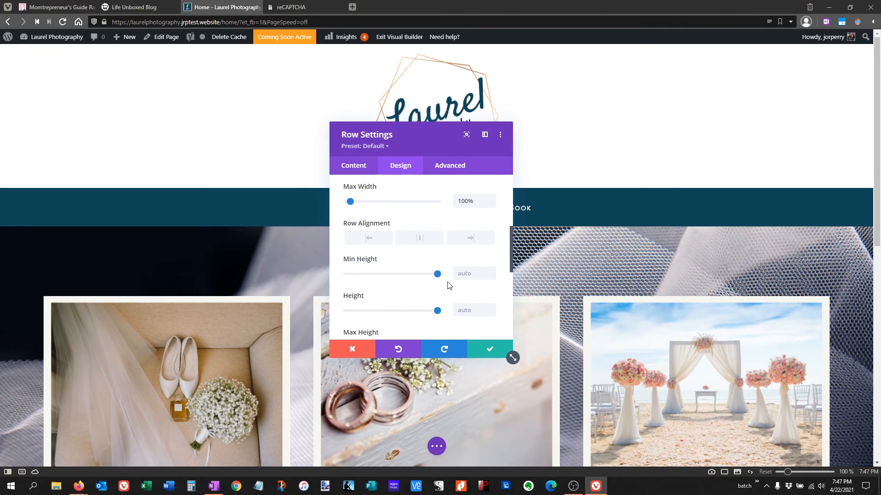
pyautogui.click(490, 352)
# - Check the spacing of the photo section and the tagline banner, and save the page
pyautogui.scroll(-4, 486, 340)
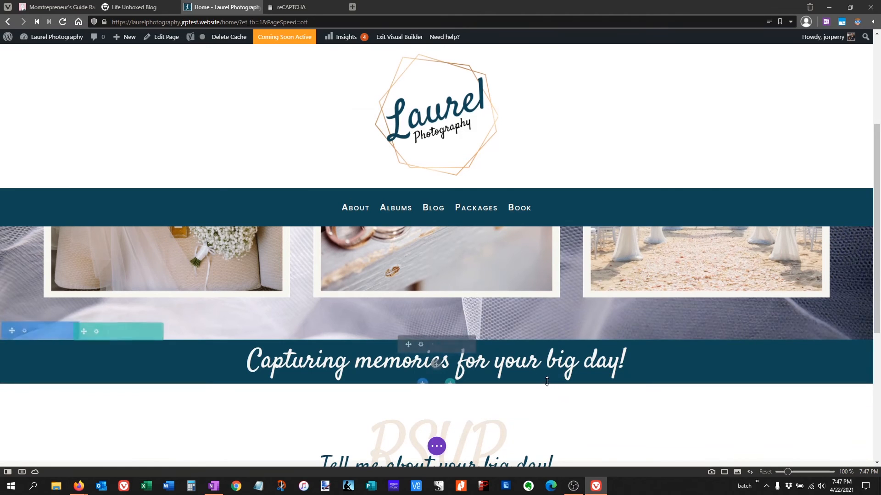
pyautogui.scroll(4, 544, 382)
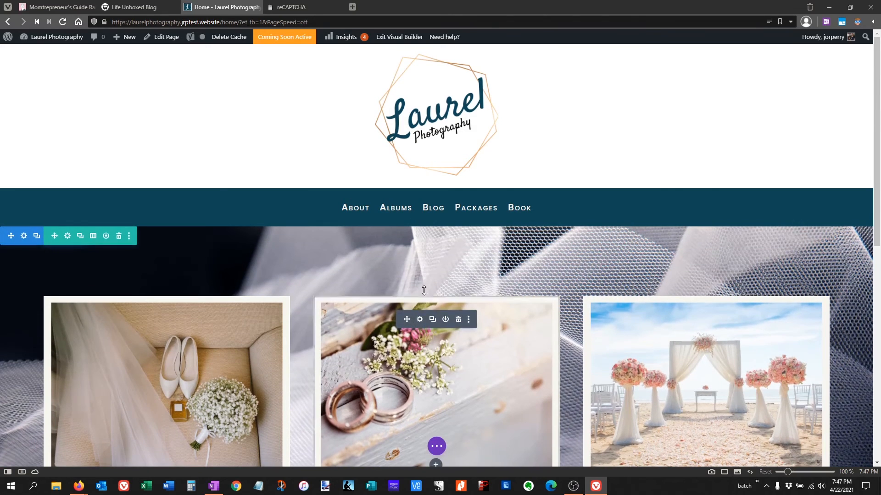
pyautogui.scroll(-3, 419, 294)
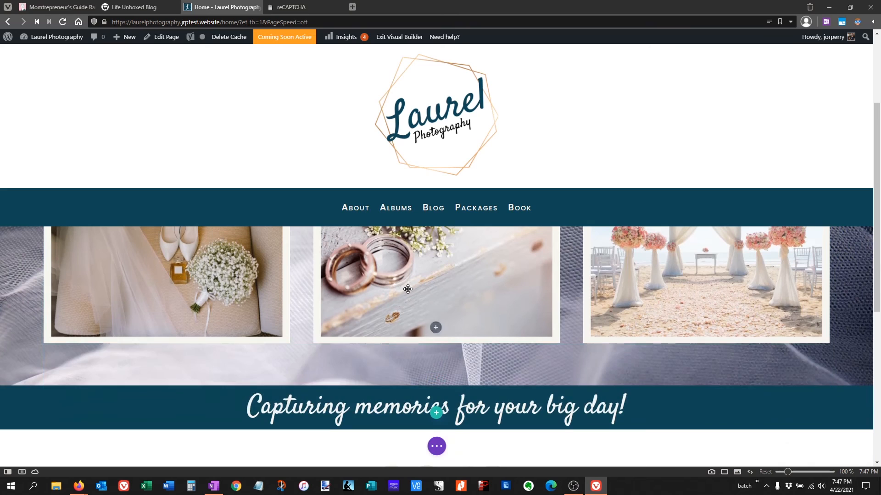
pyautogui.click(437, 446)
pyautogui.click(845, 446)
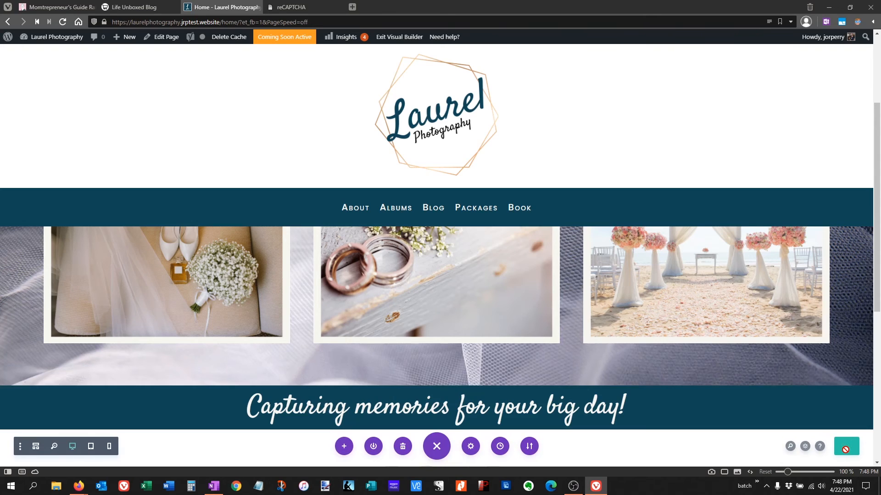